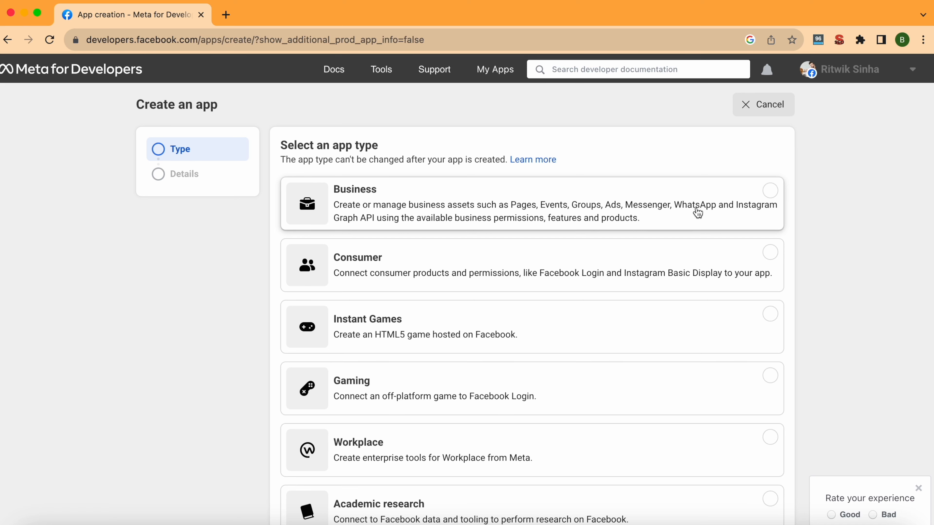
Choose Business as the new app's type.
{"action": "left_click", "coordinate": [697, 212]}
{"action": "scroll", "coordinate": [694, 211], "scroll_direction": "down", "scroll_amount": 4}
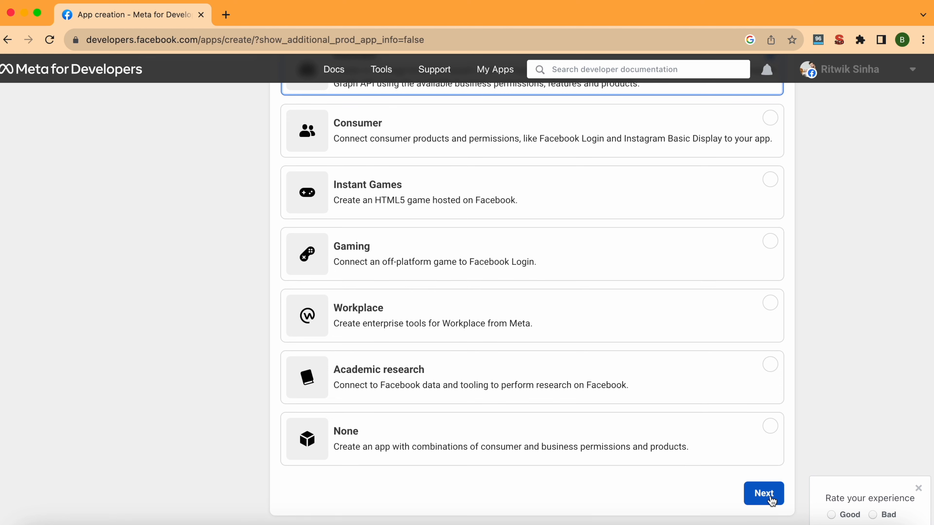
{"action": "left_click", "coordinate": [772, 501]}
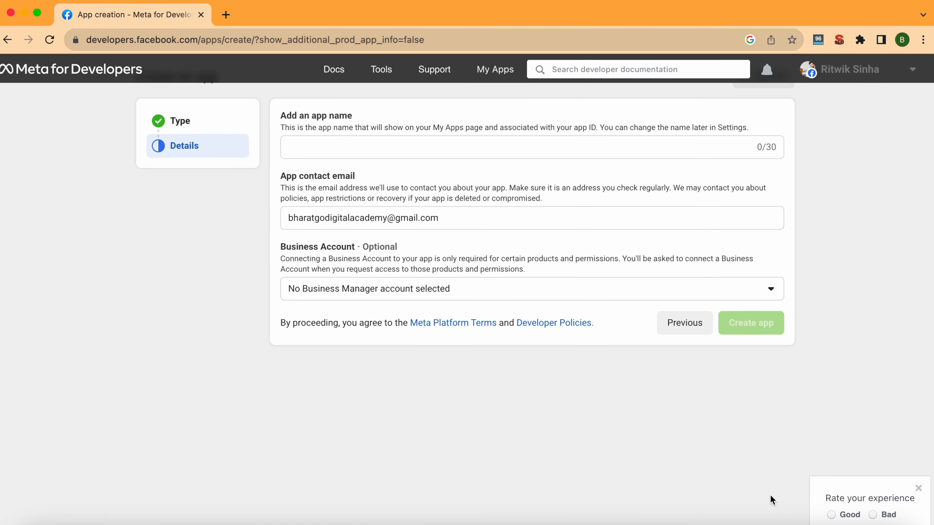
Name the app 'bgdcloudapi', correcting the typo, and create it.
{"action": "left_click", "coordinate": [505, 149]}
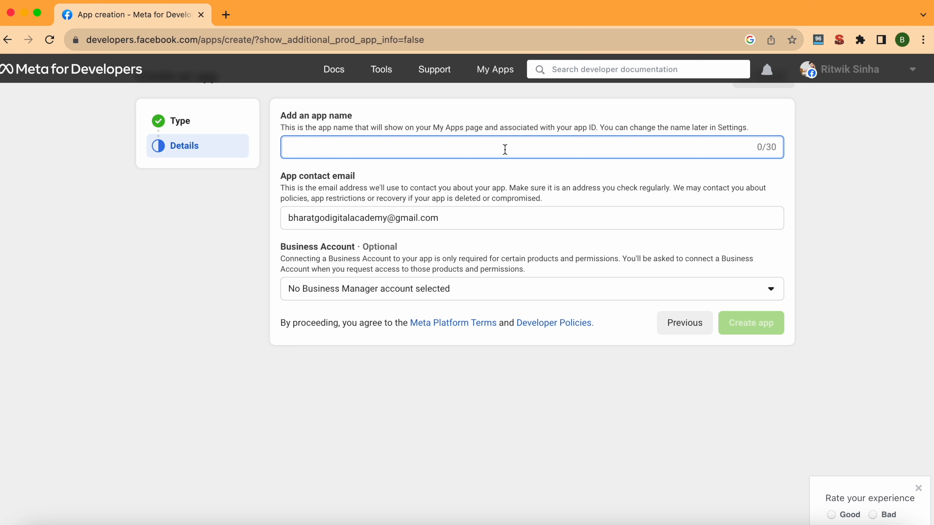
{"action": "type", "text": "bgdcloudapu"}
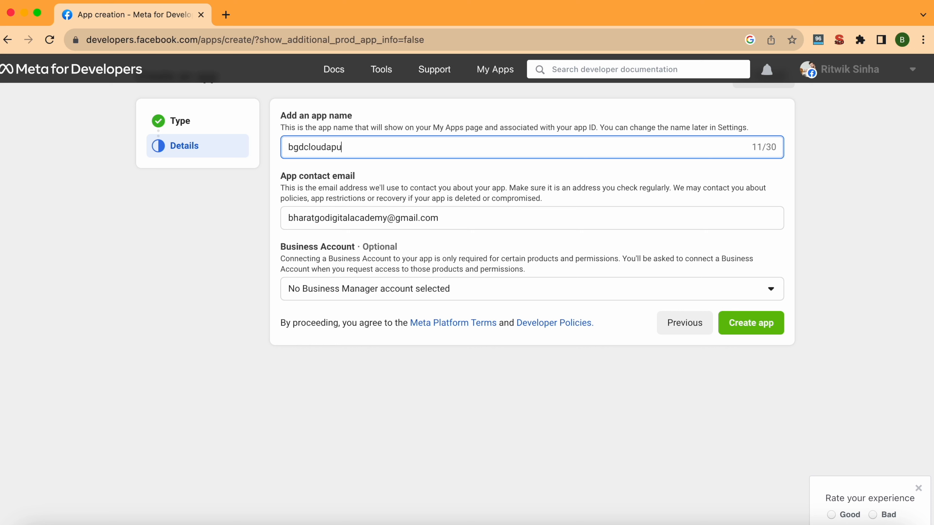
{"action": "key", "text": "BackSpace"}
{"action": "type", "text": "i"}
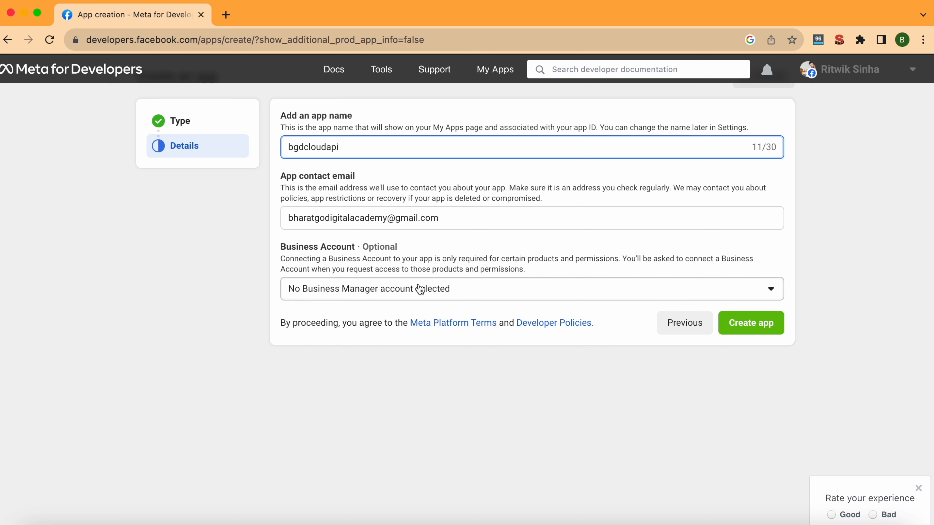
{"action": "left_click", "coordinate": [755, 328]}
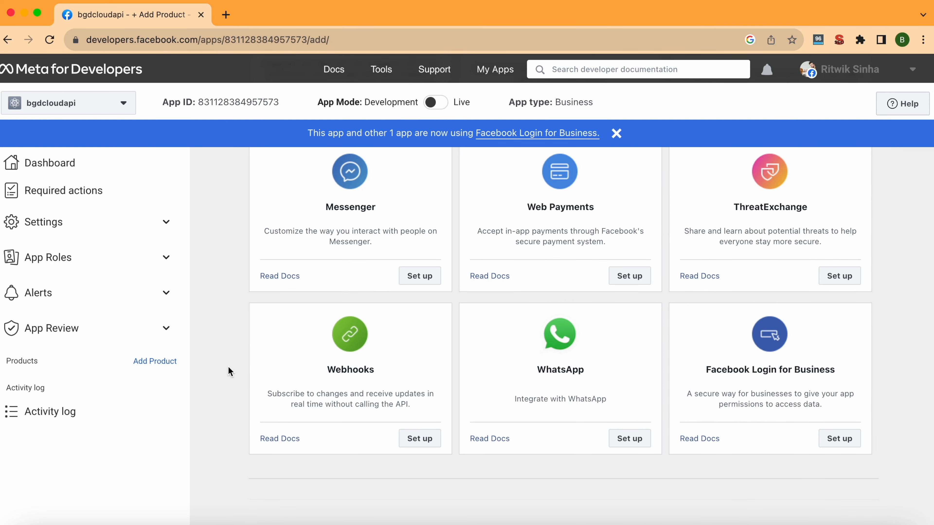
Add the WhatsApp product to the app under the Test Business account.
{"action": "scroll", "coordinate": [551, 435], "scroll_direction": "down", "scroll_amount": 2}
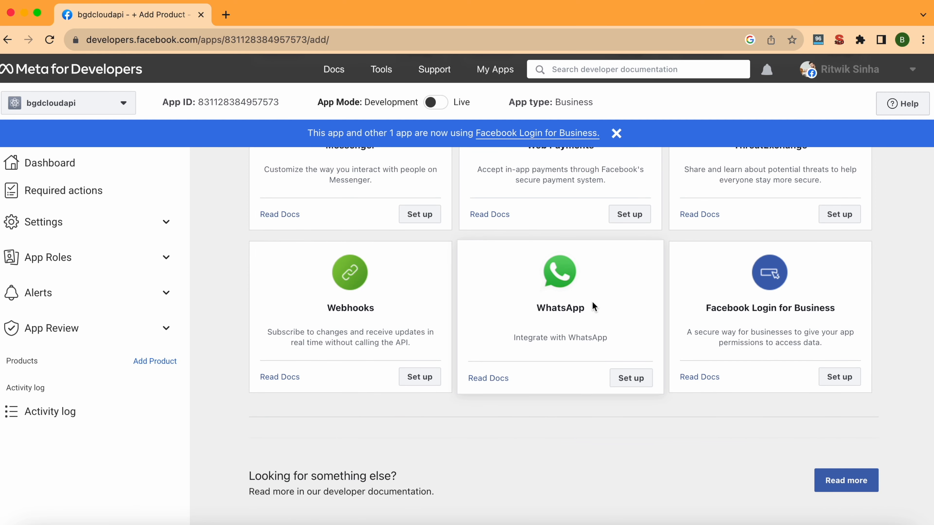
{"action": "left_click", "coordinate": [630, 383]}
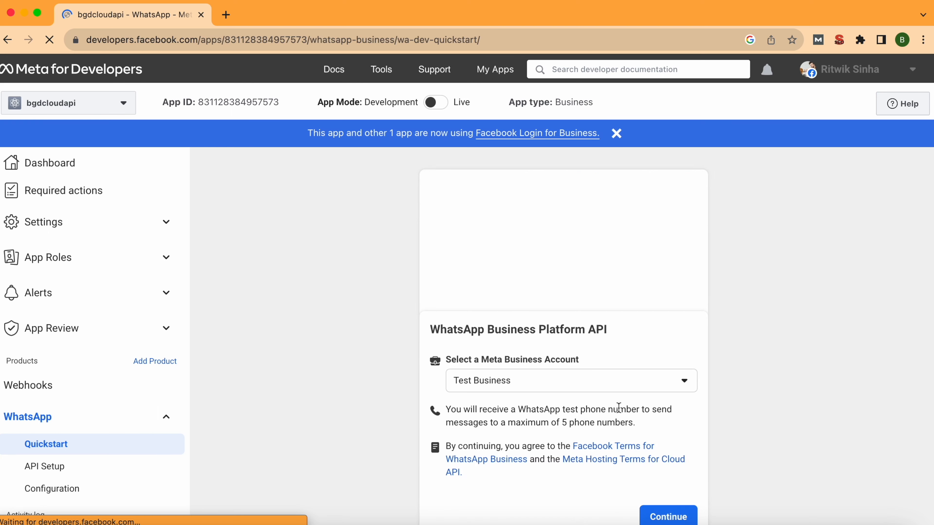
{"action": "scroll", "coordinate": [619, 407], "scroll_direction": "down", "scroll_amount": 2}
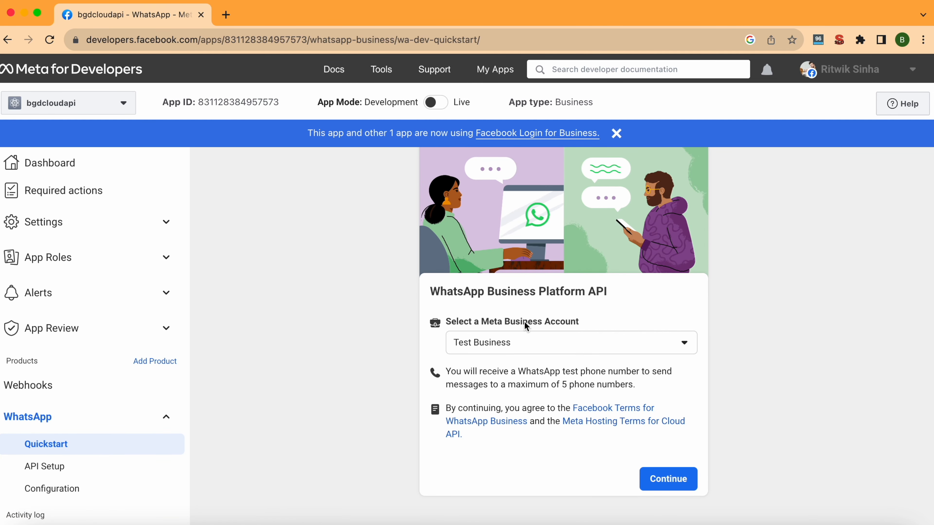
{"action": "left_click", "coordinate": [544, 341]}
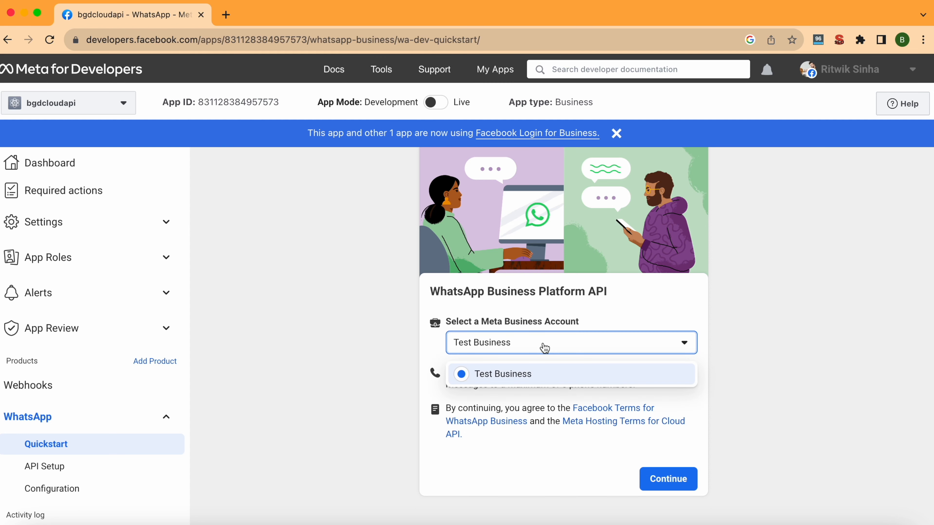
{"action": "left_click", "coordinate": [526, 382]}
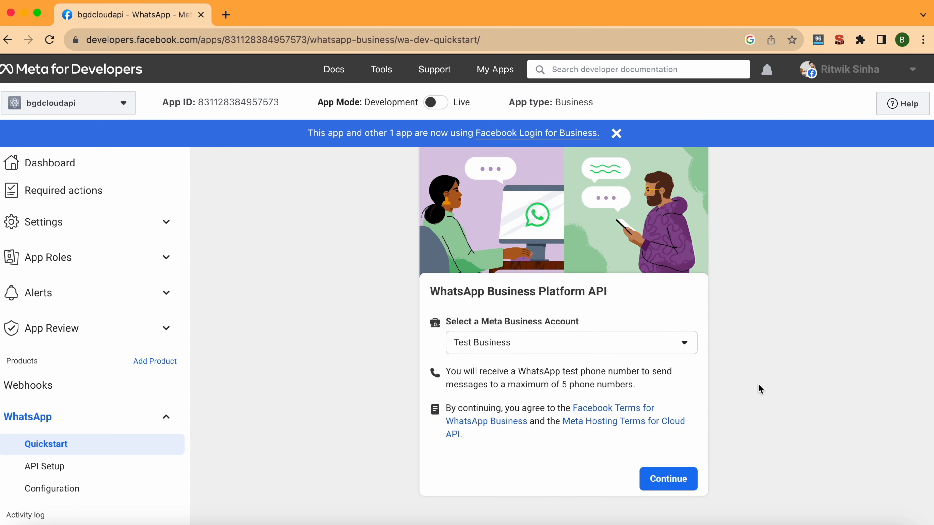
{"action": "left_click", "coordinate": [680, 484]}
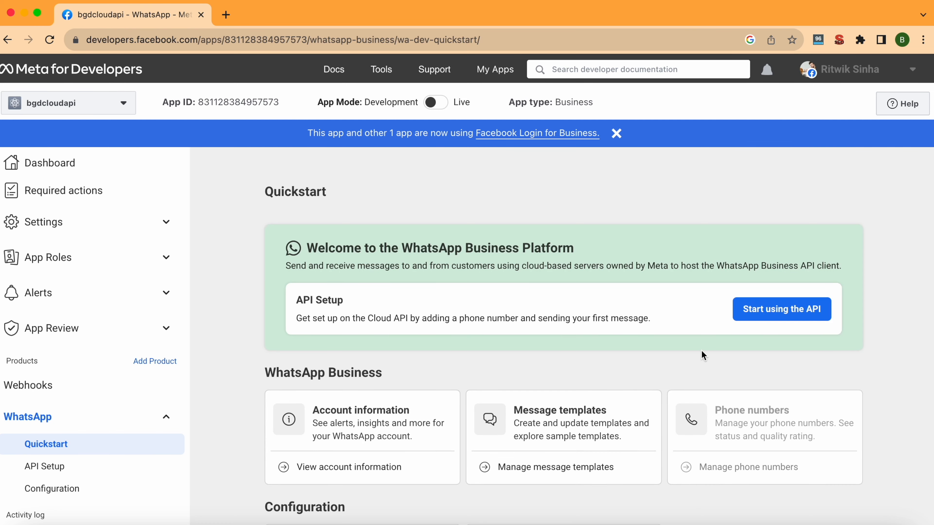
Review the WhatsApp Quickstart page and go to API Setup.
{"action": "scroll", "coordinate": [702, 351], "scroll_direction": "down", "scroll_amount": 6}
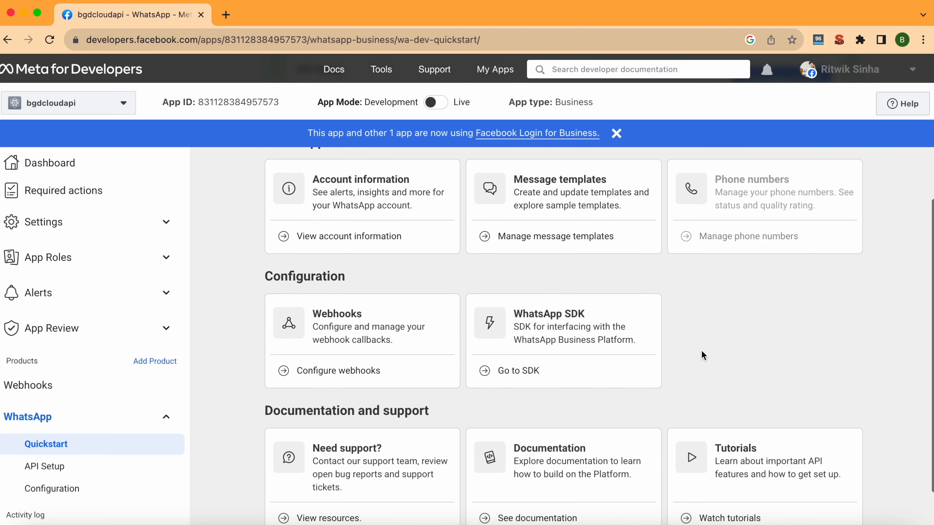
{"action": "scroll", "coordinate": [701, 350], "scroll_direction": "up", "scroll_amount": 4}
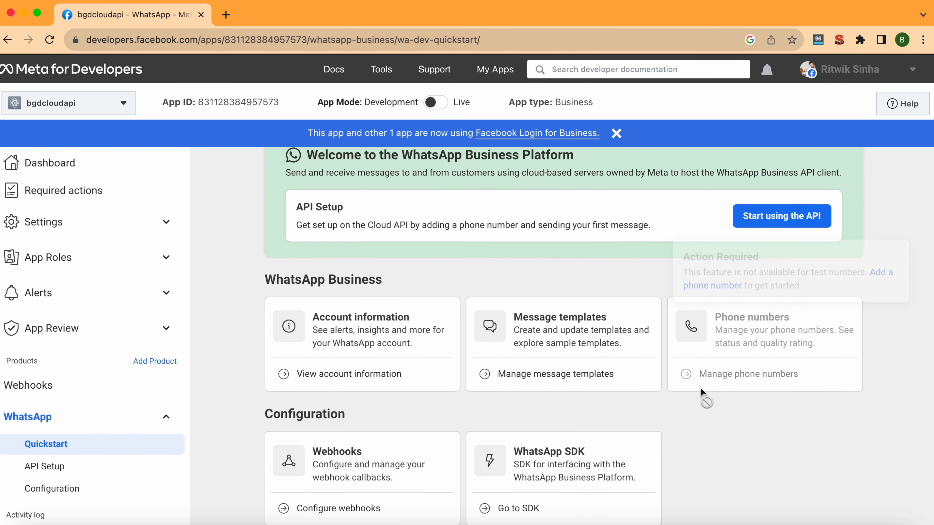
{"action": "scroll", "coordinate": [701, 389], "scroll_direction": "down", "scroll_amount": 1}
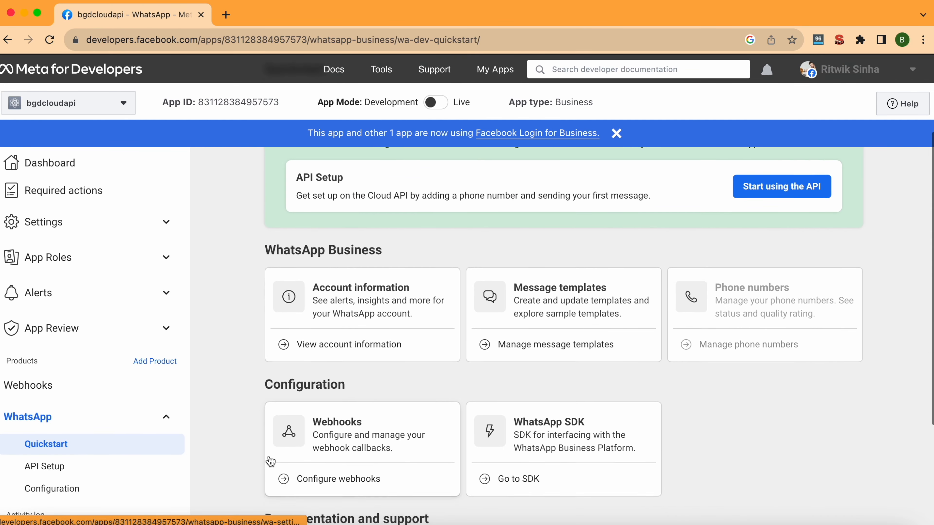
{"action": "scroll", "coordinate": [268, 456], "scroll_direction": "down", "scroll_amount": 5}
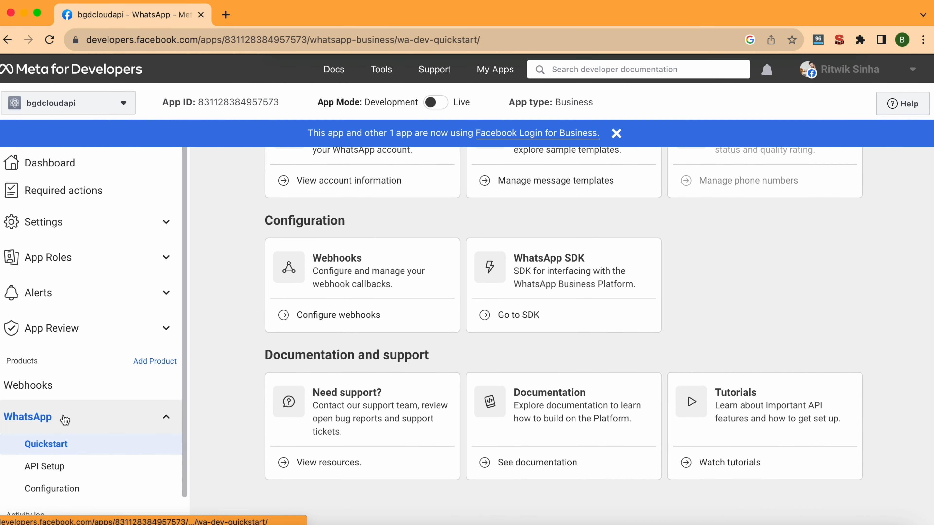
{"action": "left_click", "coordinate": [66, 469]}
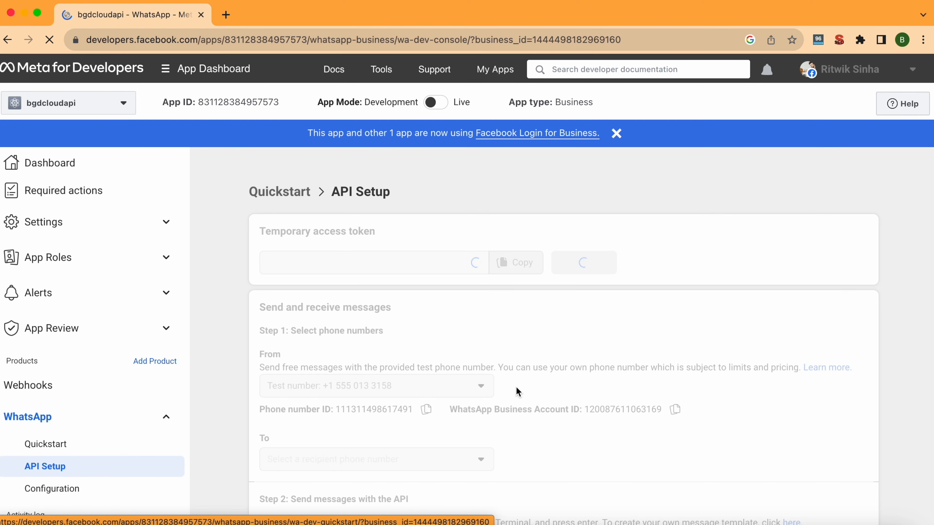
Review the Phone number ID and WhatsApp Business Account ID on API Setup.
{"action": "scroll", "coordinate": [558, 412], "scroll_direction": "down", "scroll_amount": 2}
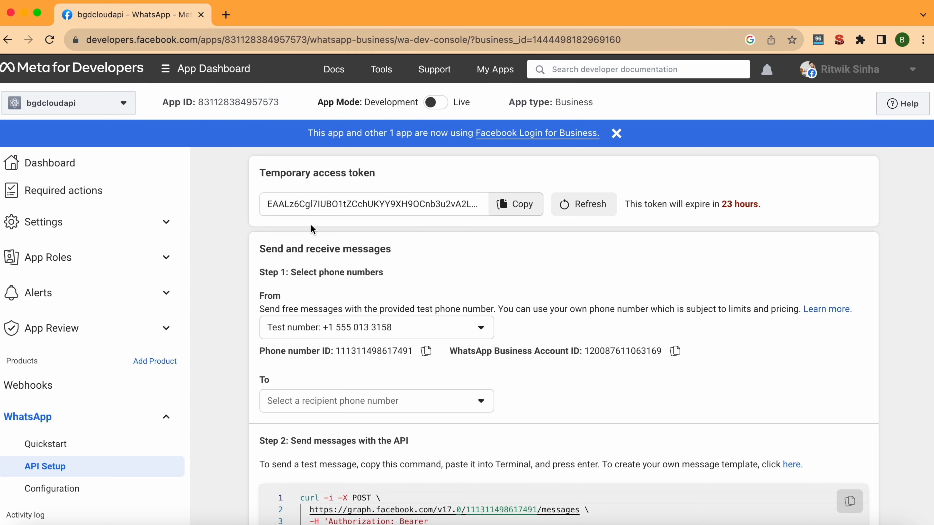
{"action": "scroll", "coordinate": [460, 258], "scroll_direction": "down", "scroll_amount": 3}
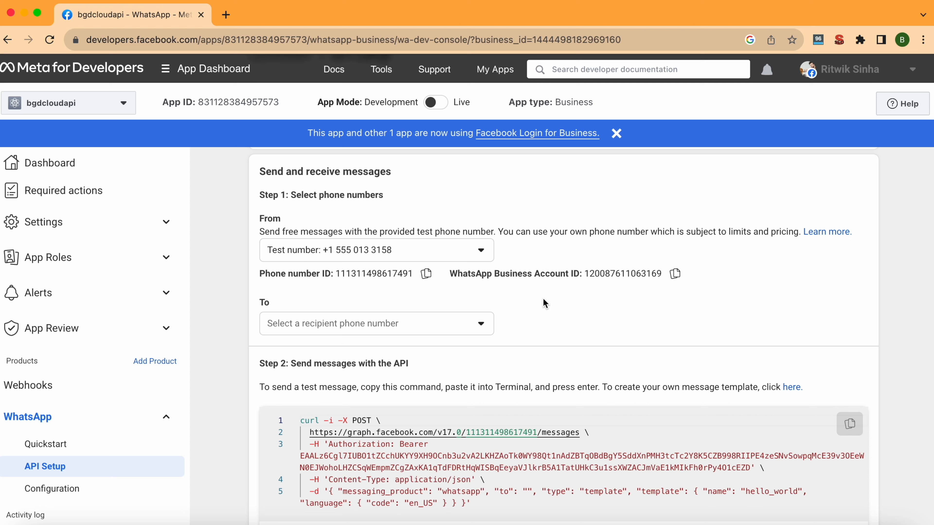
{"action": "left_click_drag", "start_coordinate": [334, 274], "coordinate": [455, 275]}
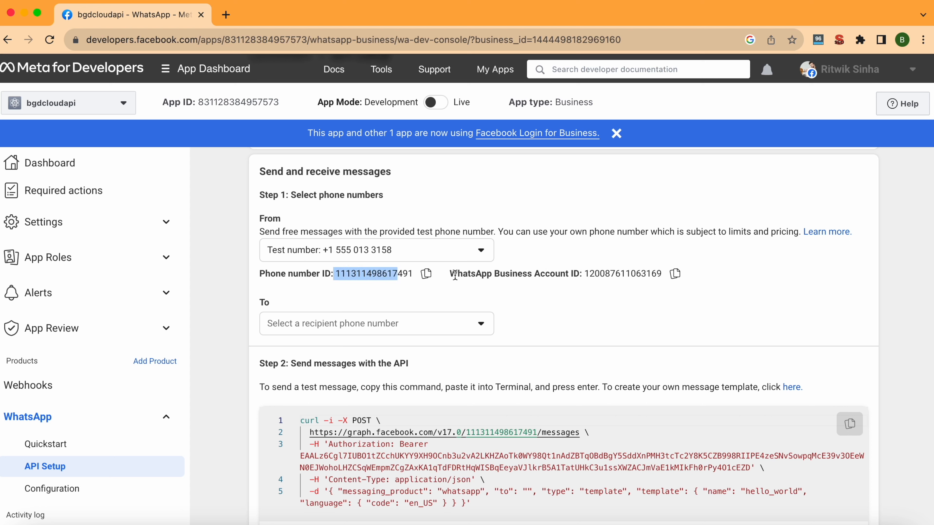
{"action": "left_click", "coordinate": [354, 295]}
{"action": "left_click_drag", "start_coordinate": [332, 275], "coordinate": [276, 274]}
{"action": "left_click_drag", "start_coordinate": [335, 275], "coordinate": [377, 275]}
{"action": "left_click_drag", "start_coordinate": [449, 274], "coordinate": [603, 275]}
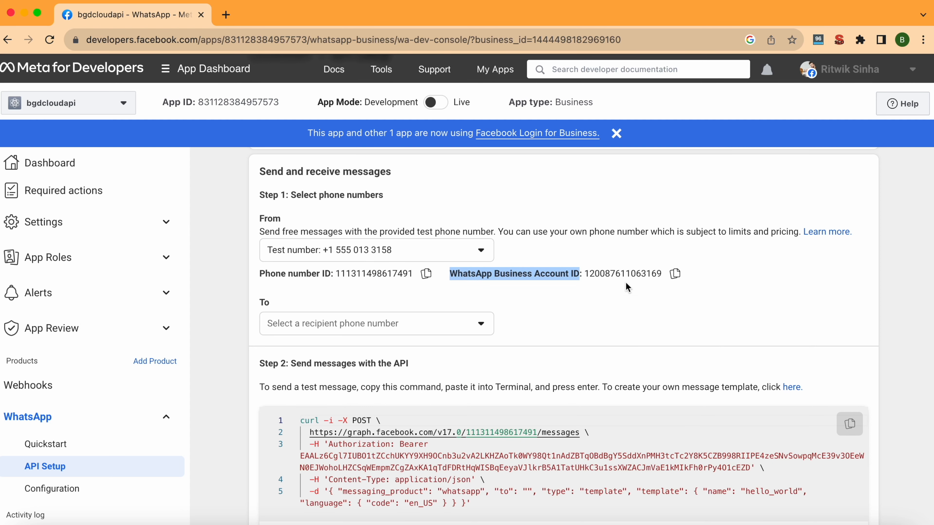
Keep the Test Number as the From sender and review the page.
{"action": "scroll", "coordinate": [631, 333], "scroll_direction": "up", "scroll_amount": 3}
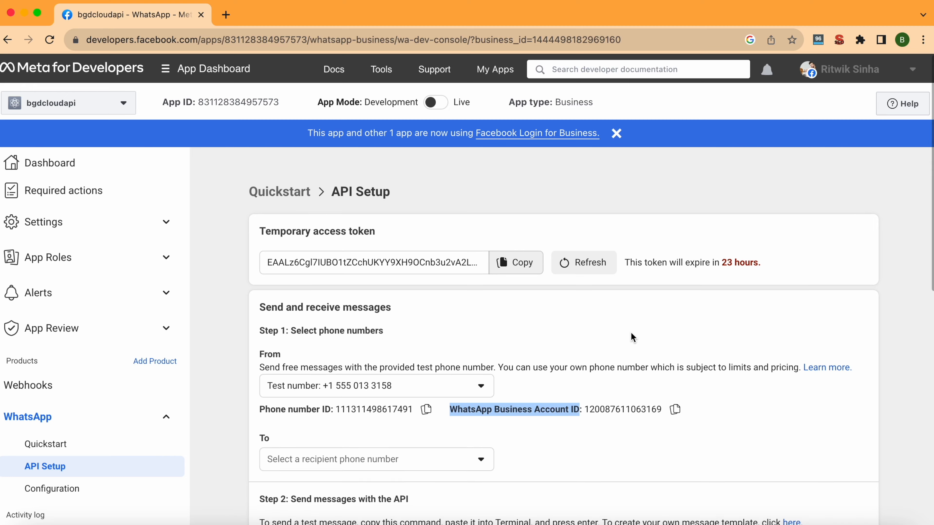
{"action": "scroll", "coordinate": [628, 333], "scroll_direction": "down", "scroll_amount": 3}
{"action": "scroll", "coordinate": [190, 412], "scroll_direction": "down", "scroll_amount": 1}
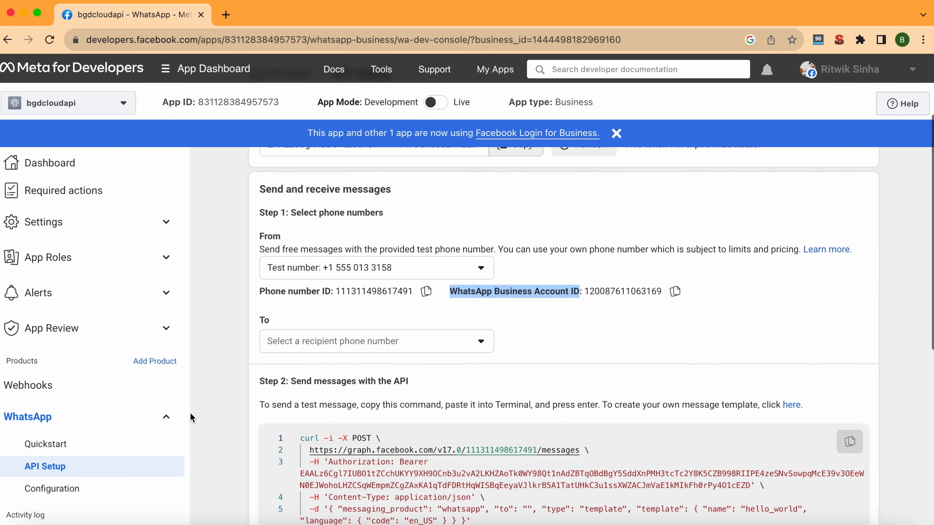
{"action": "left_click", "coordinate": [472, 268]}
{"action": "scroll", "coordinate": [527, 342], "scroll_direction": "up", "scroll_amount": 2}
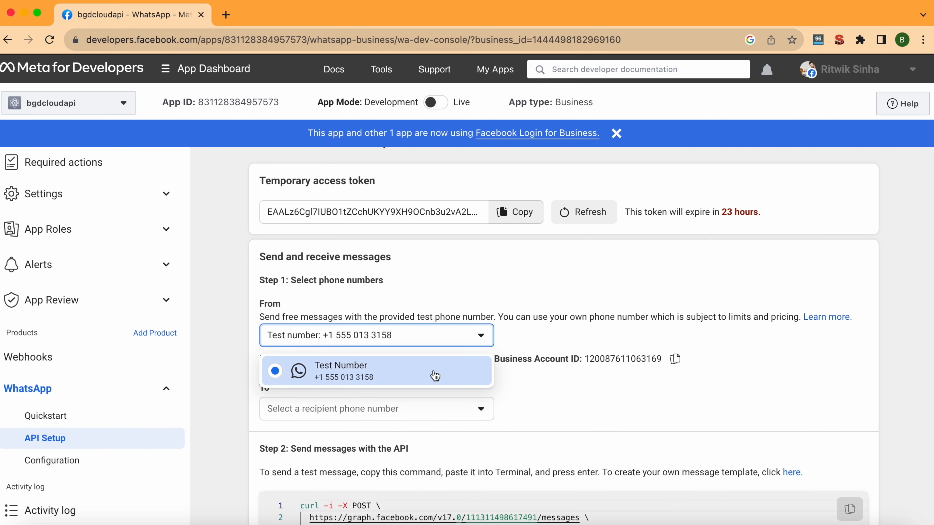
{"action": "left_click", "coordinate": [393, 382]}
{"action": "scroll", "coordinate": [521, 330], "scroll_direction": "down", "scroll_amount": 10}
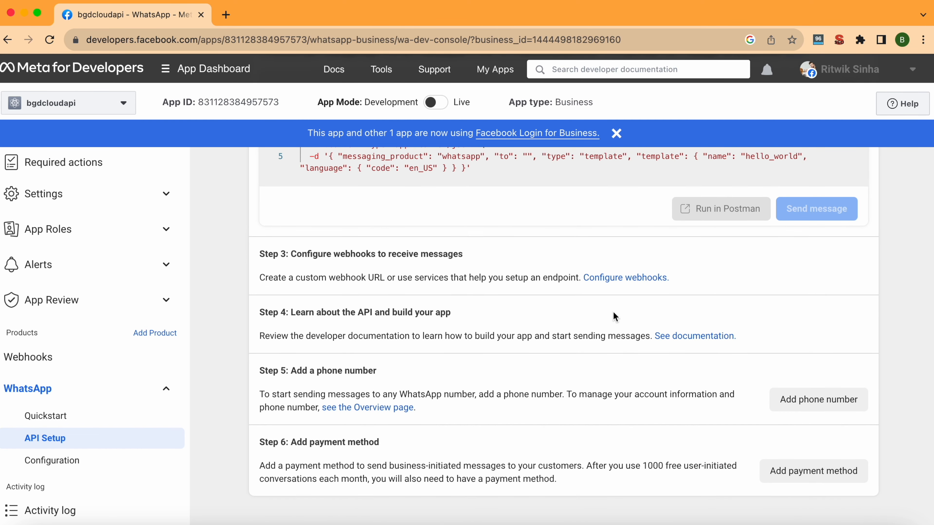
{"action": "scroll", "coordinate": [613, 312], "scroll_direction": "up", "scroll_amount": 5}
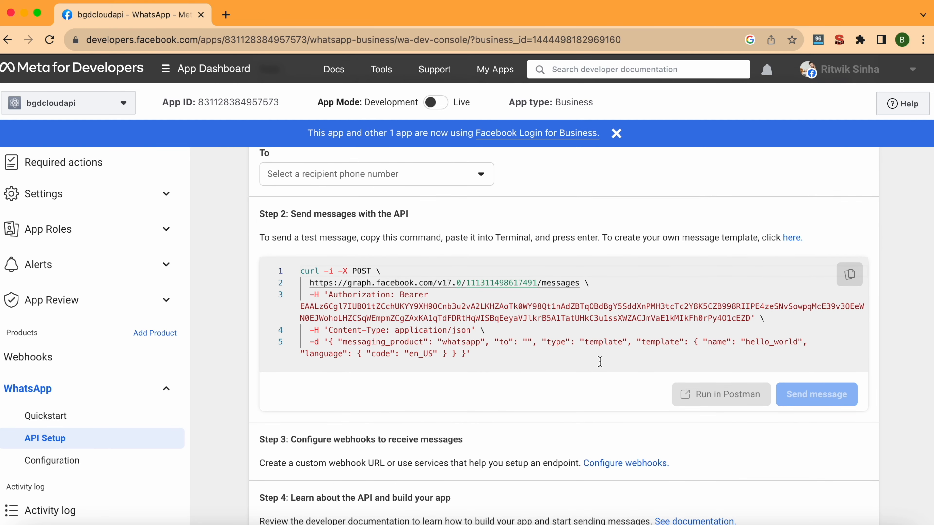
{"action": "scroll", "coordinate": [601, 427], "scroll_direction": "down", "scroll_amount": 5}
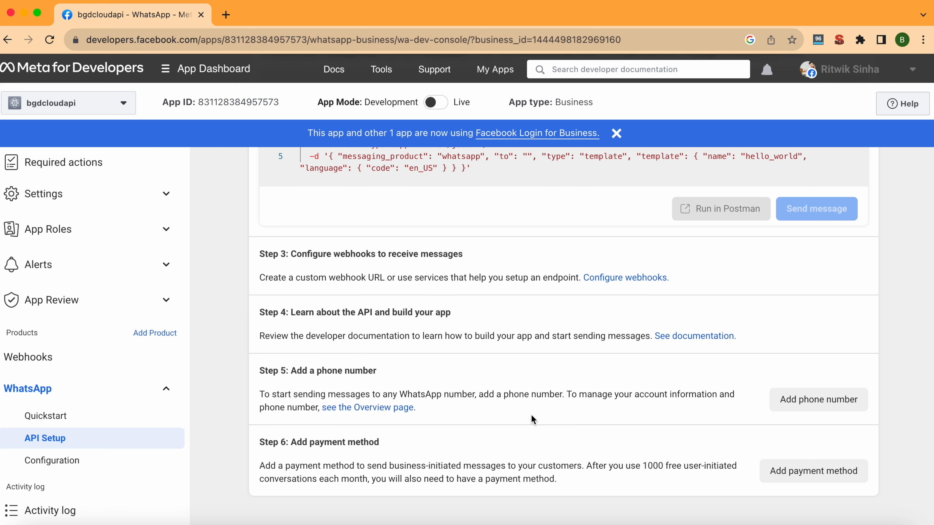
Start adding a phone number and enter the display name 'Bharat Go Digital'.
{"action": "left_click", "coordinate": [807, 405]}
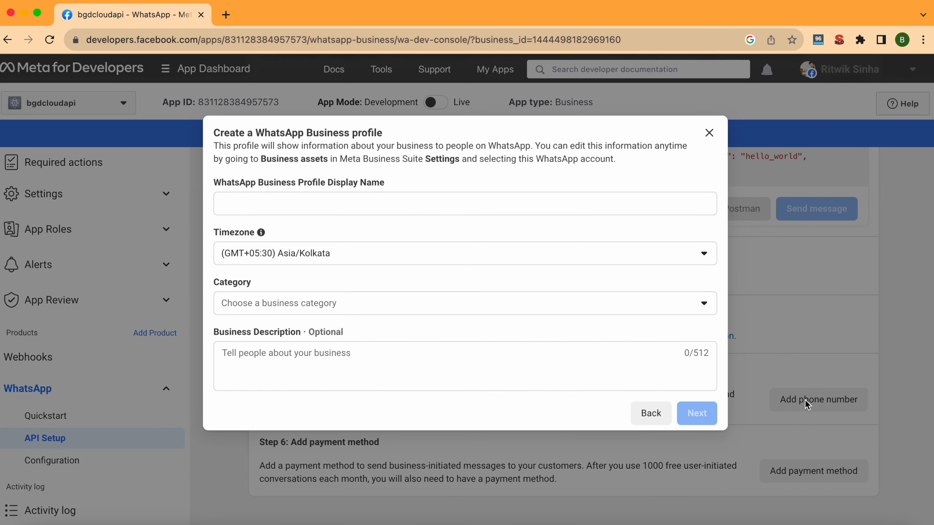
{"action": "scroll", "coordinate": [370, 320], "scroll_direction": "up", "scroll_amount": 2}
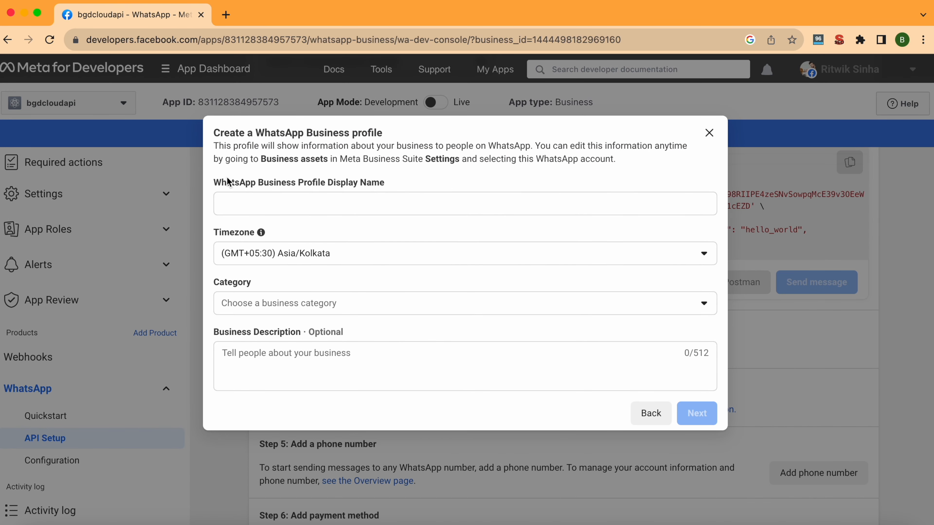
{"action": "left_click_drag", "start_coordinate": [213, 182], "coordinate": [392, 183]}
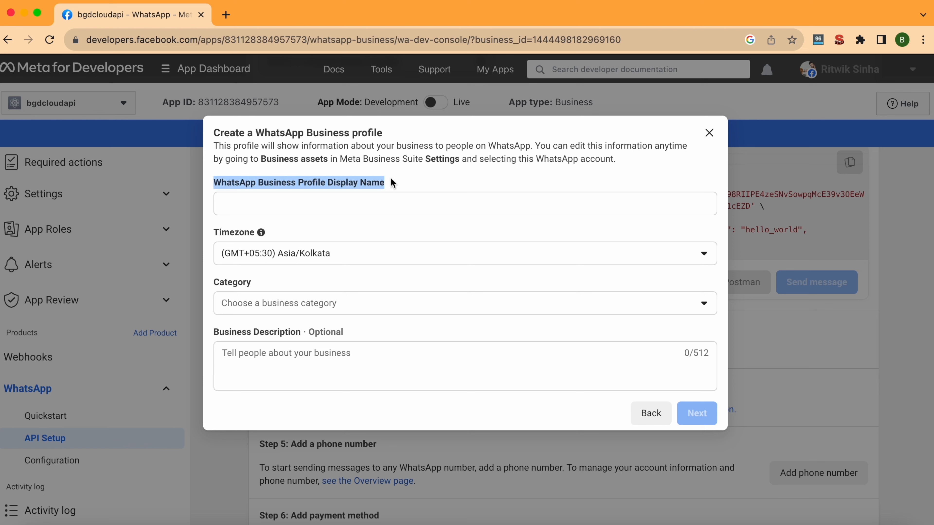
{"action": "left_click", "coordinate": [392, 182]}
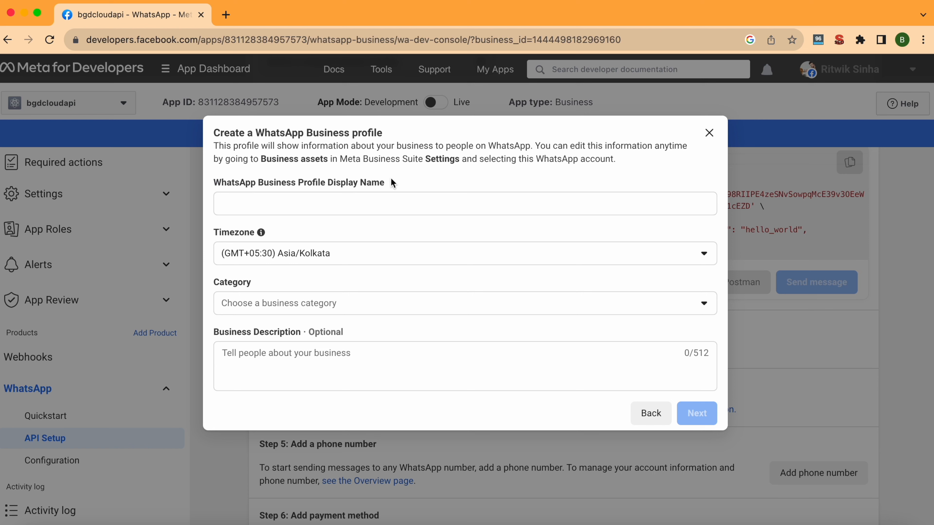
{"action": "left_click", "coordinate": [367, 206]}
{"action": "type", "text": "Bharat Go Digital"}
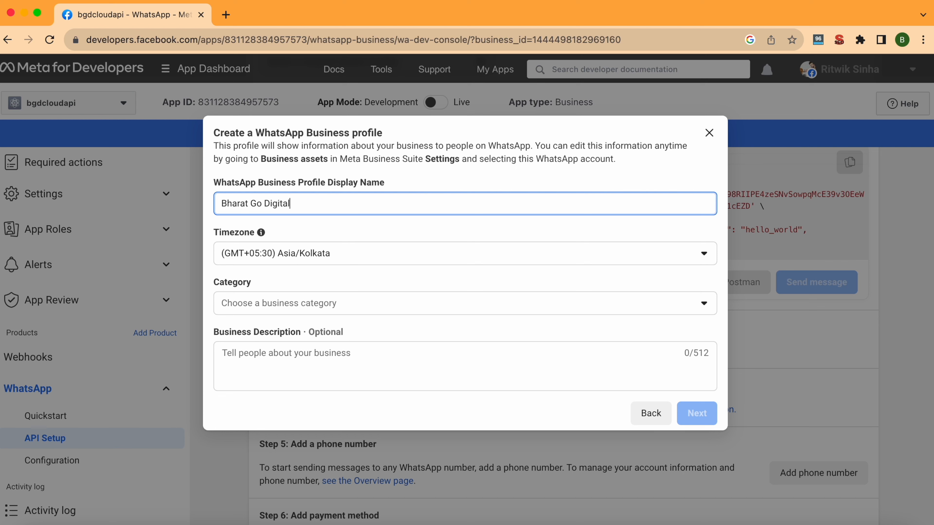
Set the business category to Professional Services.
{"action": "left_click", "coordinate": [407, 303]}
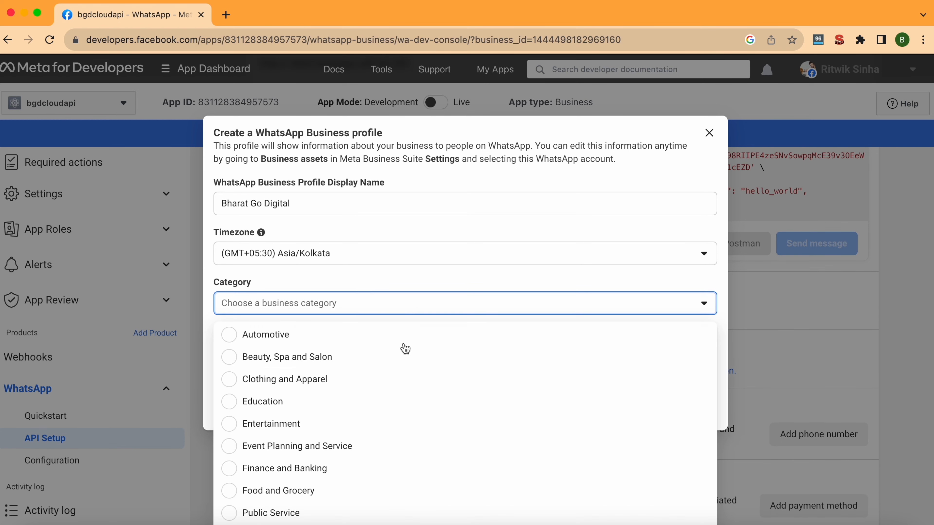
{"action": "scroll", "coordinate": [397, 377], "scroll_direction": "down", "scroll_amount": 5}
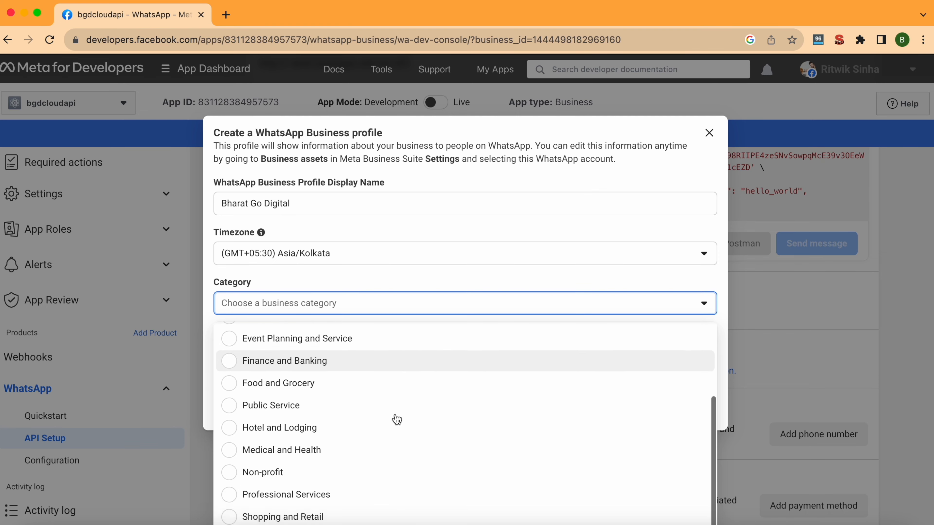
{"action": "scroll", "coordinate": [395, 419], "scroll_direction": "down", "scroll_amount": 1}
{"action": "scroll", "coordinate": [379, 465], "scroll_direction": "down", "scroll_amount": 2}
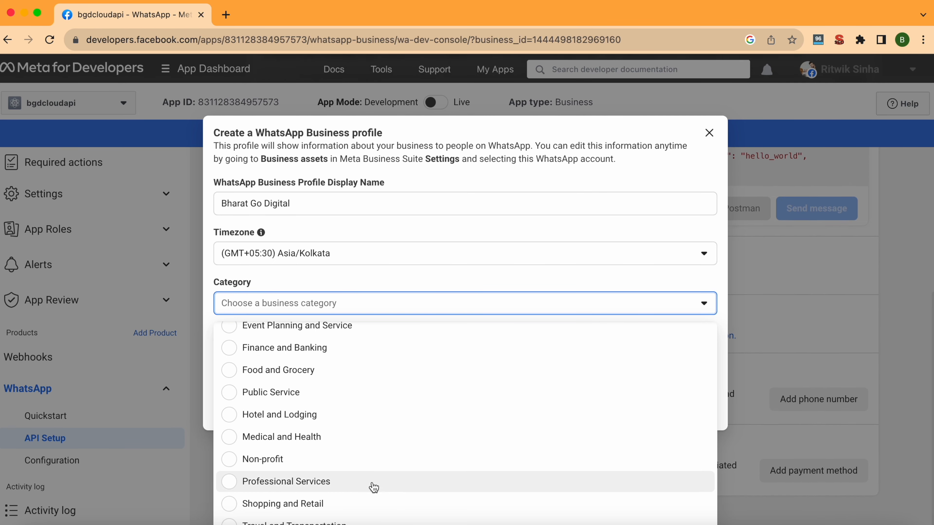
{"action": "scroll", "coordinate": [358, 463], "scroll_direction": "up", "scroll_amount": 2}
{"action": "scroll", "coordinate": [359, 463], "scroll_direction": "down", "scroll_amount": 2}
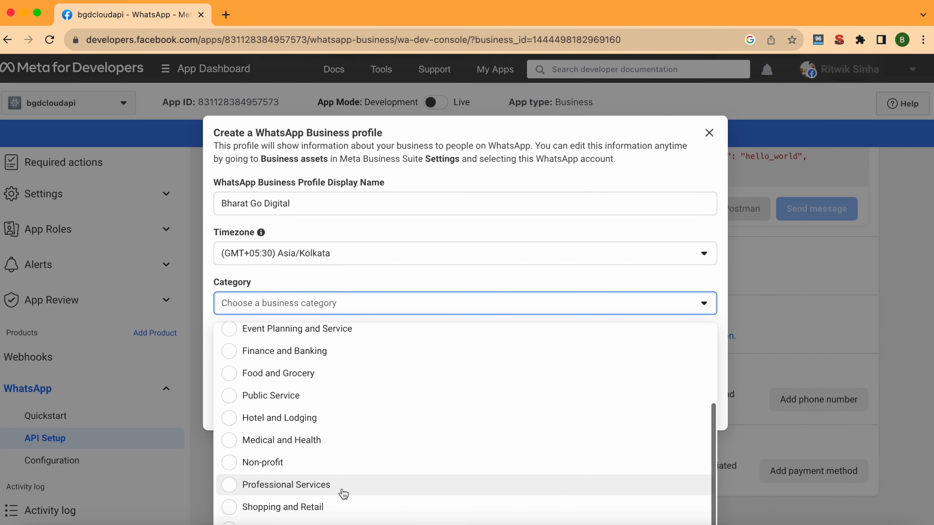
{"action": "left_click", "coordinate": [344, 492]}
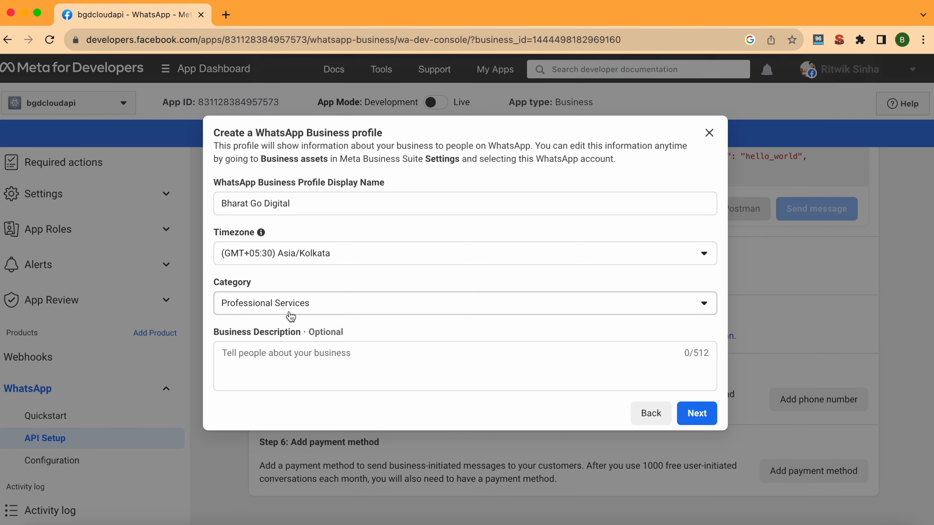
Paste in the business description and continue to the phone number step.
{"action": "left_click", "coordinate": [313, 351]}
{"action": "type", "text": "We are a digital marketing agency based in Bangalore. We provide SEO, Paid Ads, Wordpress Web Development, Email Marketing and Whatsapp Marketing Services"}
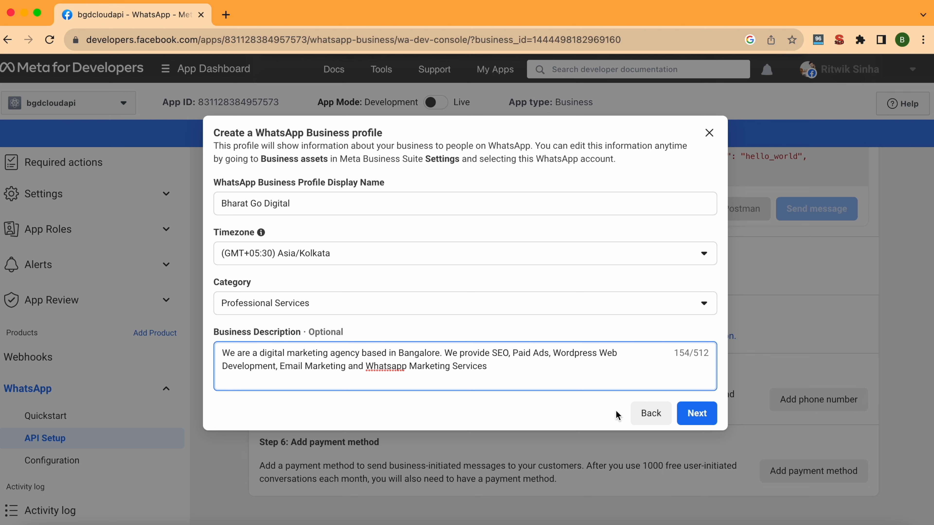
{"action": "left_click", "coordinate": [694, 412]}
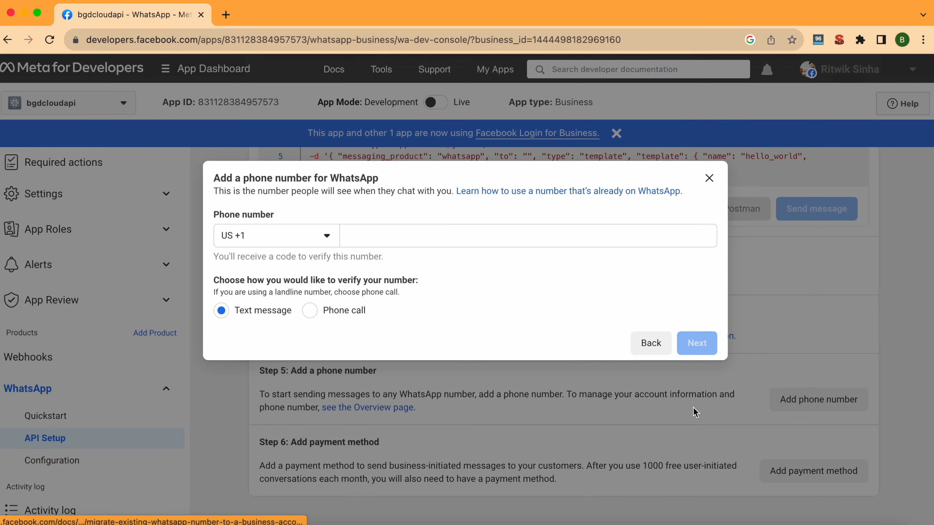
Add the business phone number with India's +91 code and check the sender list.
{"action": "left_click", "coordinate": [309, 243]}
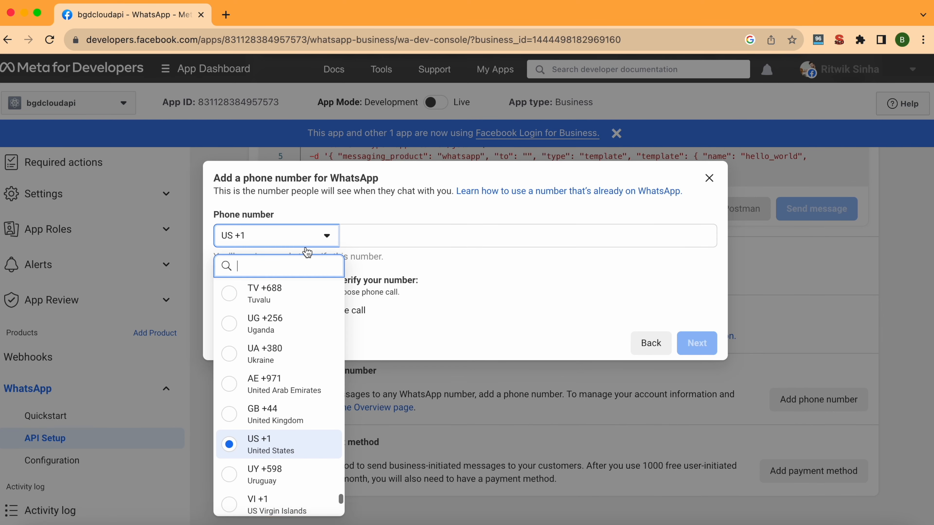
{"action": "type", "text": "india"}
{"action": "left_click", "coordinate": [293, 299]}
{"action": "left_click", "coordinate": [348, 234]}
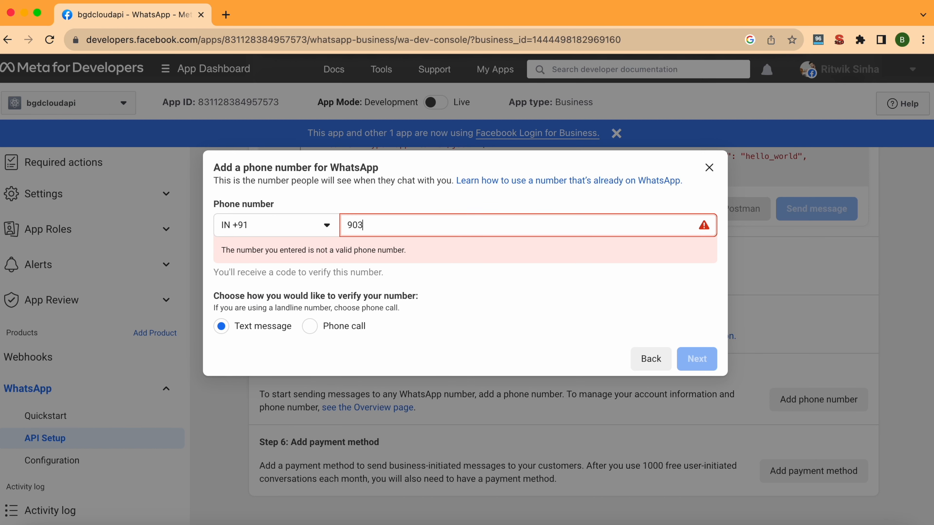
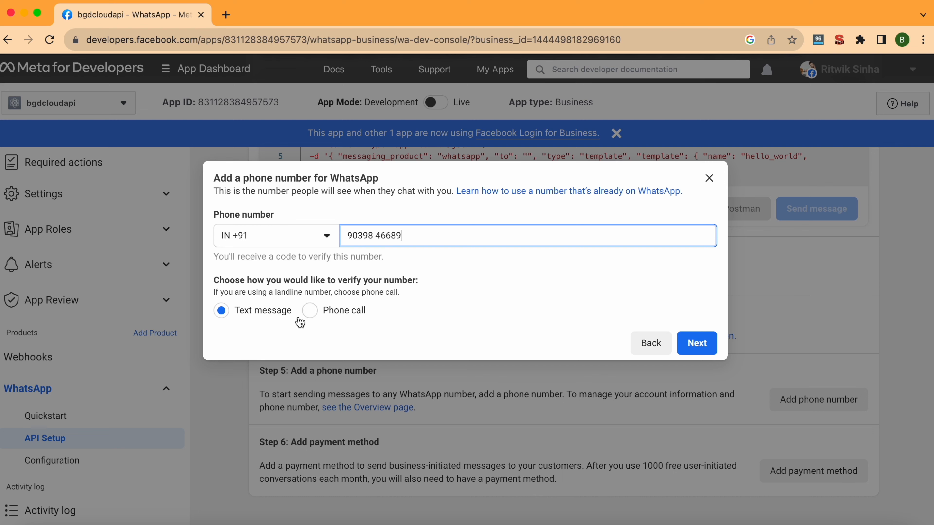
{"action": "left_click", "coordinate": [713, 352]}
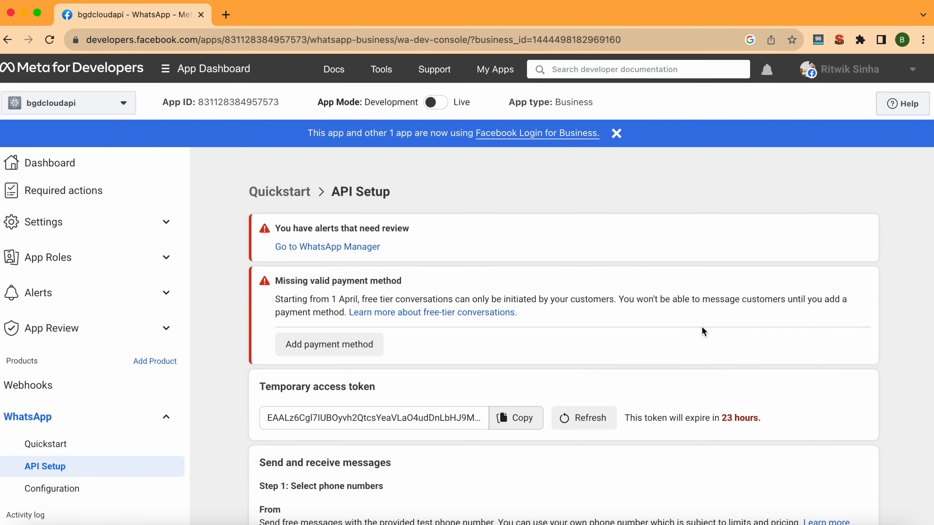
{"action": "scroll", "coordinate": [703, 331], "scroll_direction": "down", "scroll_amount": 5}
{"action": "left_click", "coordinate": [442, 365]}
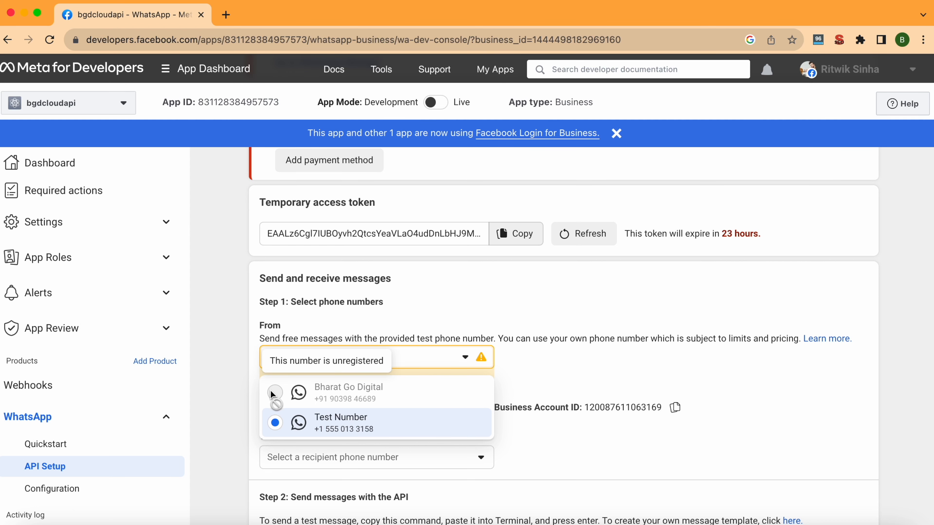
{"action": "left_click", "coordinate": [608, 323]}
{"action": "scroll", "coordinate": [608, 322], "scroll_direction": "up", "scroll_amount": 5}
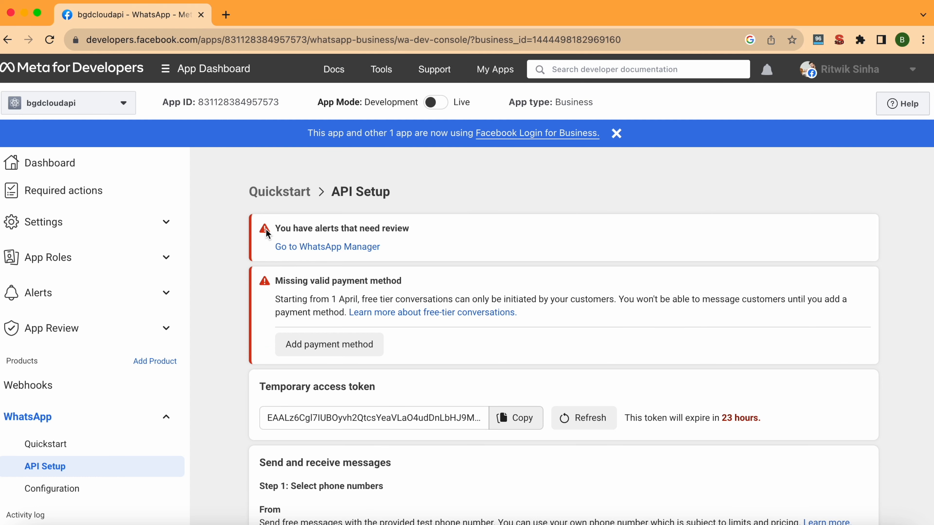
{"action": "left_click_drag", "start_coordinate": [271, 229], "coordinate": [353, 238]}
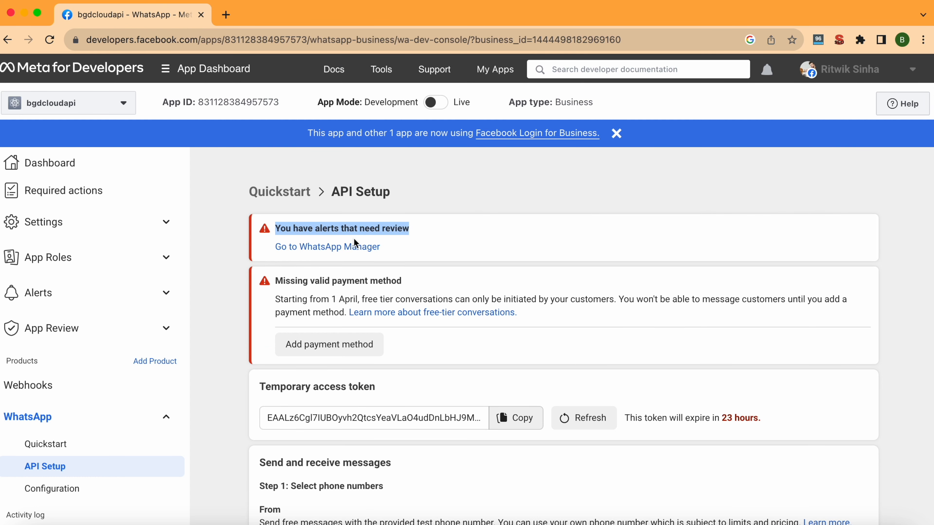
{"action": "scroll", "coordinate": [488, 260], "scroll_direction": "down", "scroll_amount": 3}
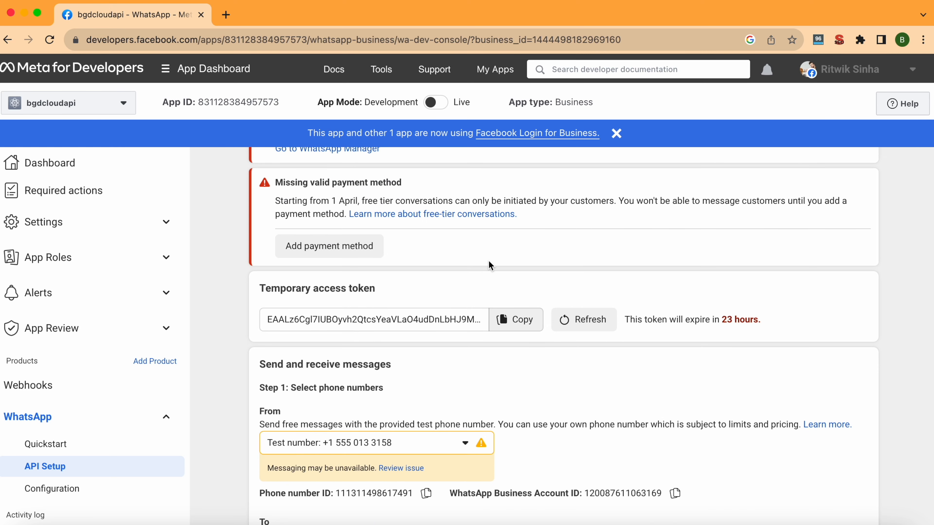
{"action": "scroll", "coordinate": [489, 260], "scroll_direction": "down", "scroll_amount": 8}
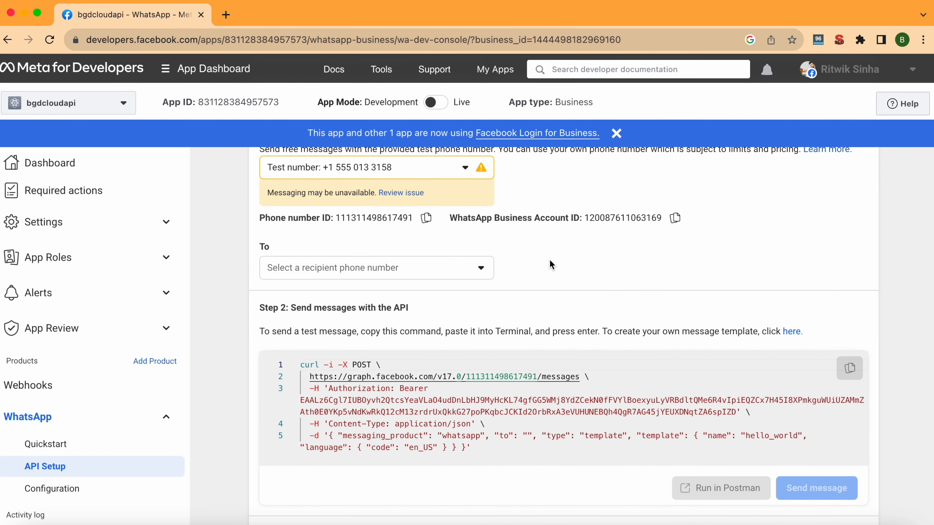
{"action": "scroll", "coordinate": [549, 259], "scroll_direction": "up", "scroll_amount": 3}
{"action": "scroll", "coordinate": [549, 259], "scroll_direction": "up", "scroll_amount": 1}
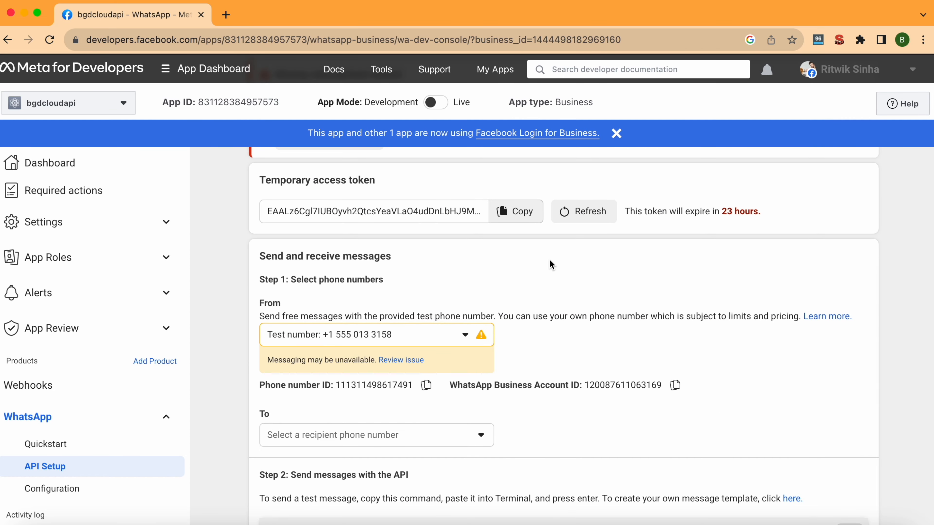
{"action": "scroll", "coordinate": [634, 217], "scroll_direction": "up", "scroll_amount": 5}
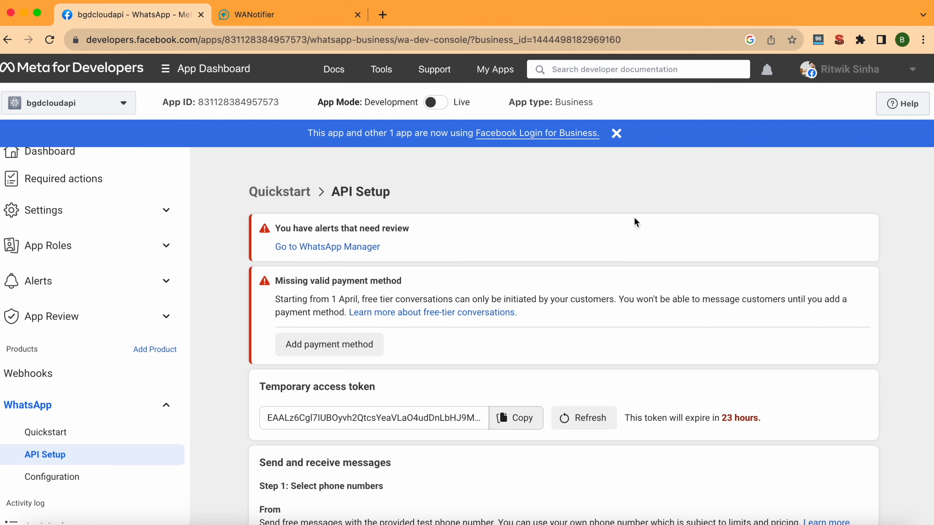
{"action": "scroll", "coordinate": [634, 222], "scroll_direction": "down", "scroll_amount": 3}
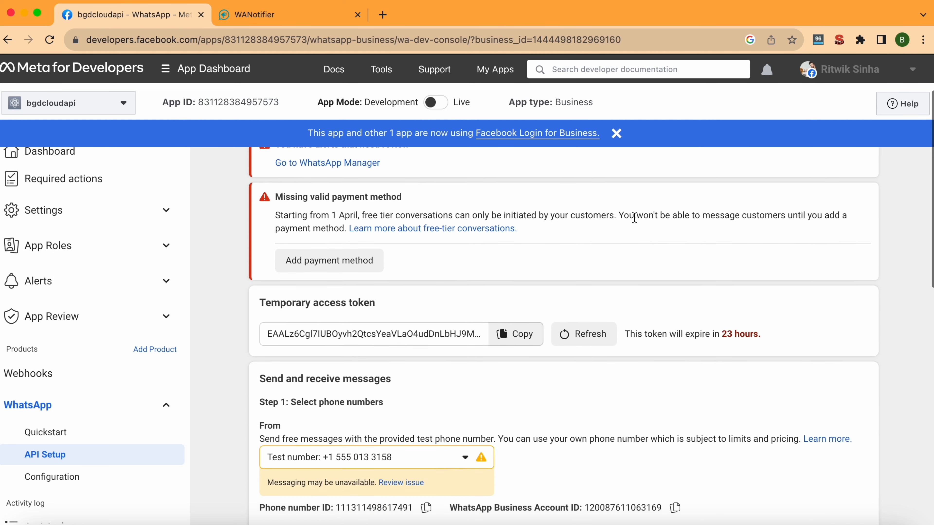
{"action": "scroll", "coordinate": [608, 355], "scroll_direction": "down", "scroll_amount": 4}
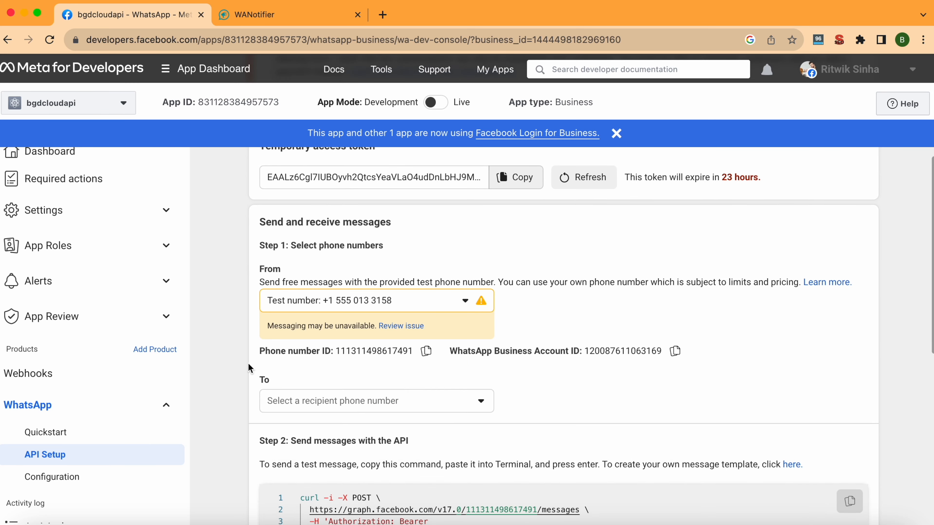
{"action": "scroll", "coordinate": [221, 372], "scroll_direction": "down", "scroll_amount": 2}
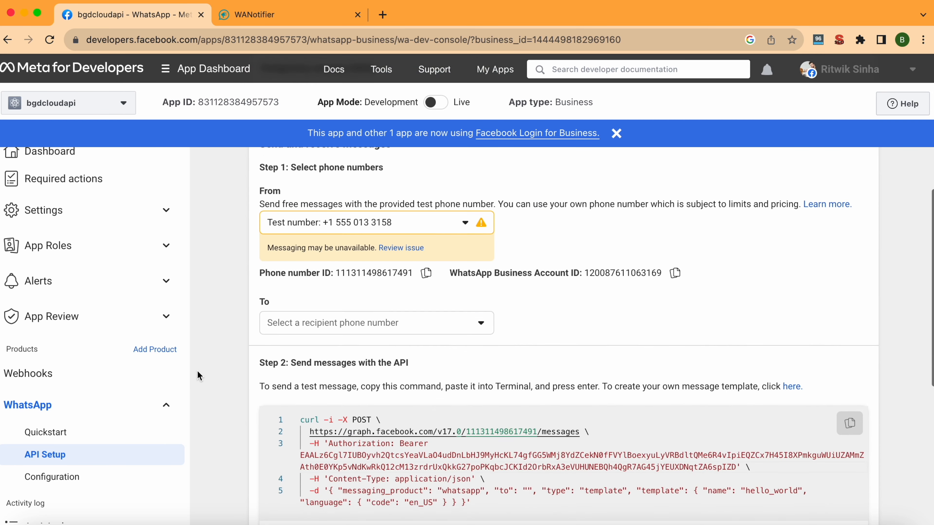
Open the WhatsApp Configuration page, then go to the WANotifier setup tab.
{"action": "left_click", "coordinate": [69, 485]}
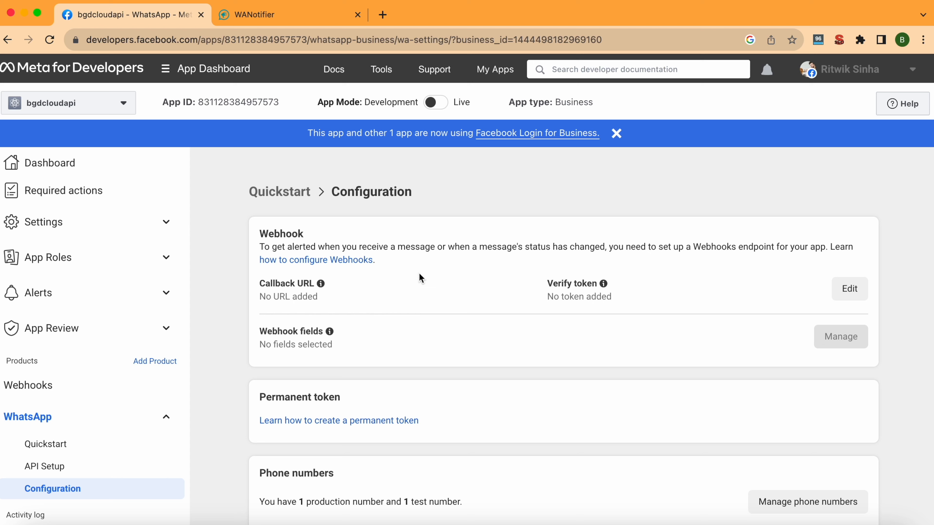
{"action": "left_click", "coordinate": [299, 17]}
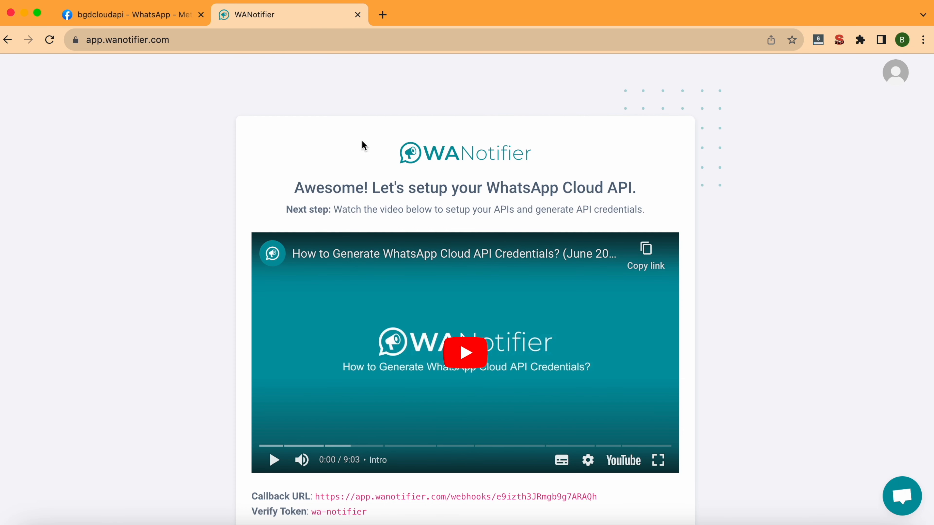
Load wanotifier.com in a new browser tab.
{"action": "scroll", "coordinate": [375, 202], "scroll_direction": "down", "scroll_amount": 3}
{"action": "left_click", "coordinate": [383, 15]}
{"action": "type", "text": "wanotifier.com"}
{"action": "key", "text": "Return"}
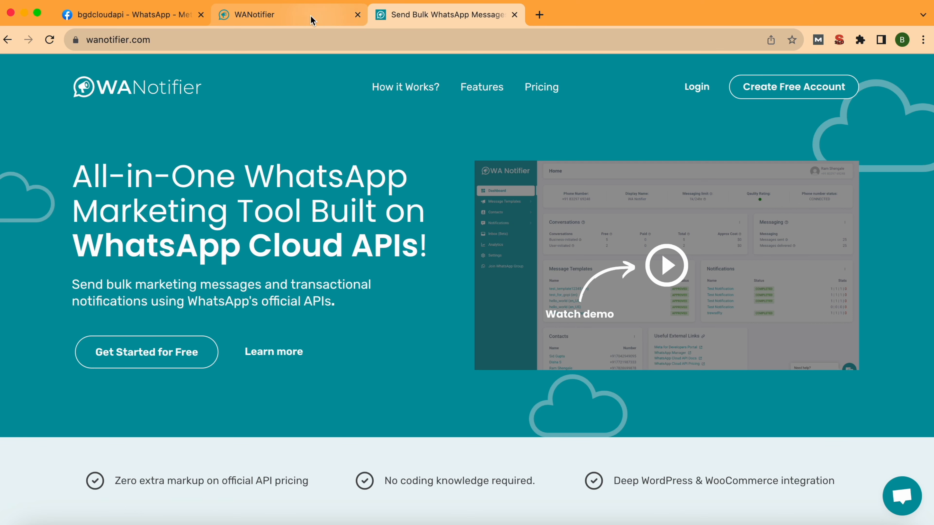
Check the WANotifier setup page, then return to the Configuration page.
{"action": "left_click", "coordinate": [298, 15]}
{"action": "scroll", "coordinate": [399, 346], "scroll_direction": "down", "scroll_amount": 3}
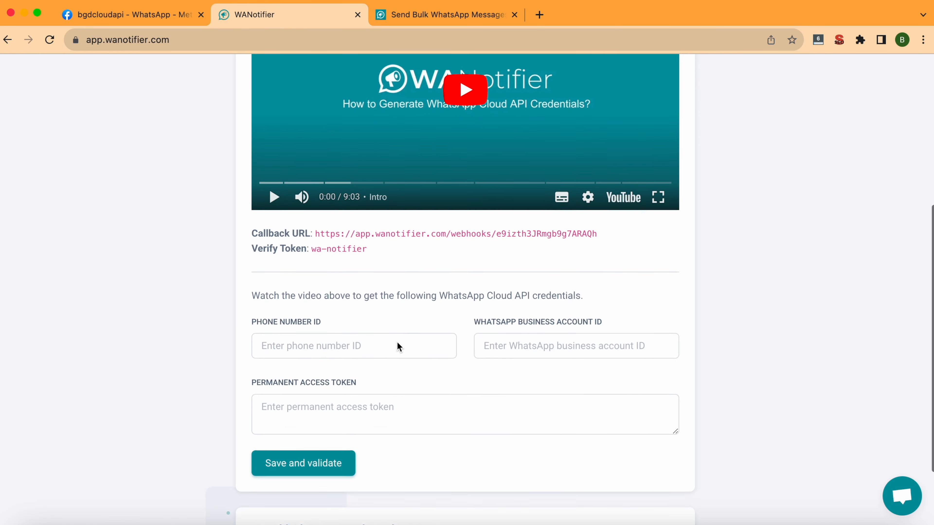
{"action": "scroll", "coordinate": [397, 345], "scroll_direction": "up", "scroll_amount": 1}
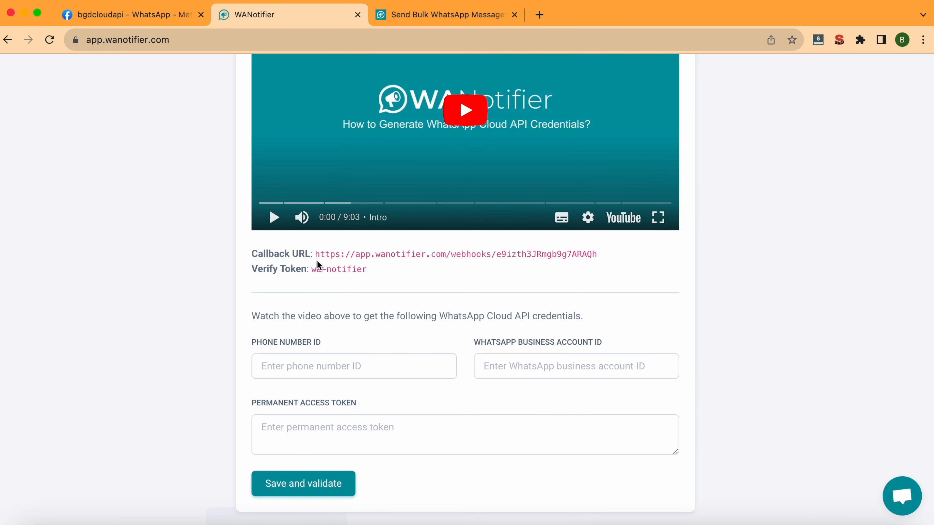
{"action": "left_click", "coordinate": [157, 17]}
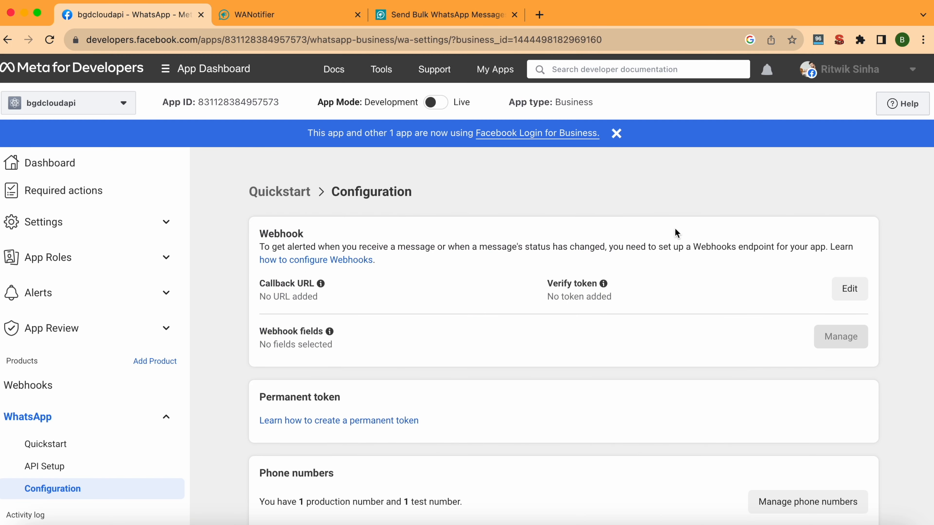
Edit the webhook and paste WANotifier's callback URL into Callback URL.
{"action": "left_click", "coordinate": [846, 289]}
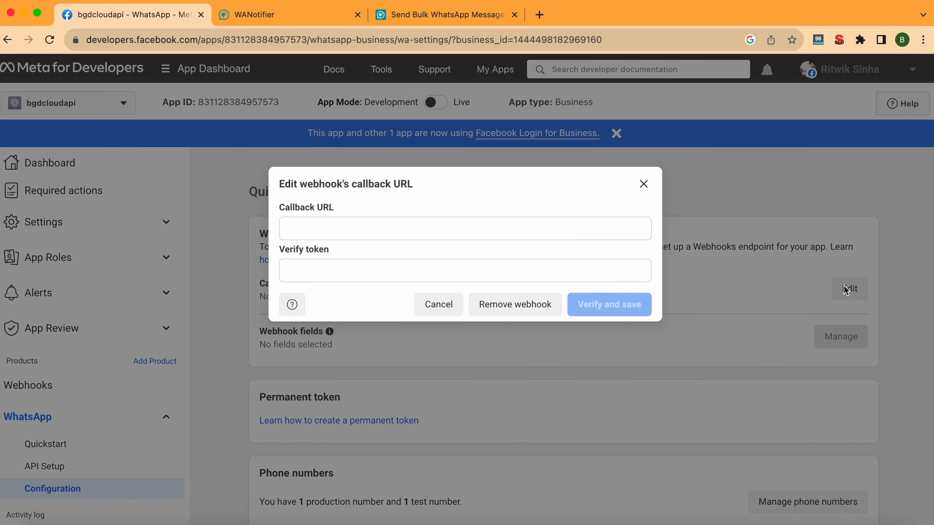
{"action": "left_click", "coordinate": [291, 24]}
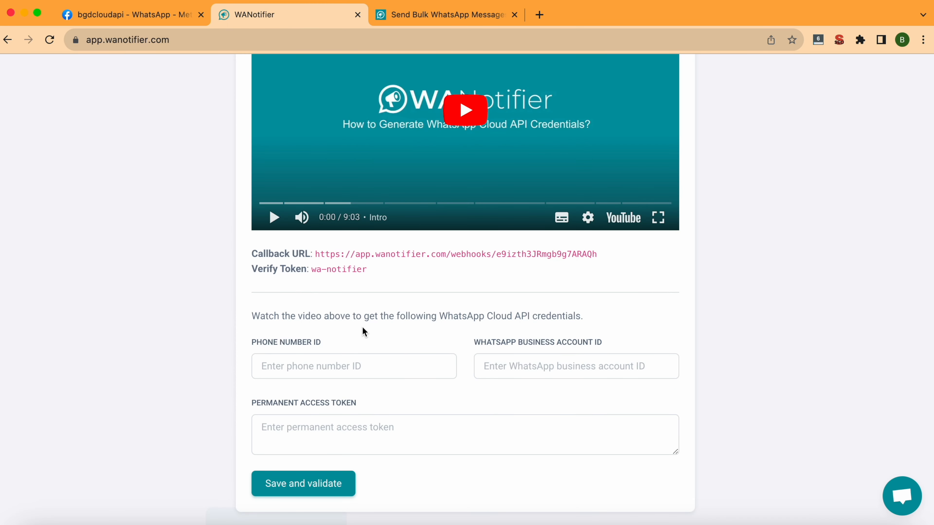
{"action": "left_click_drag", "start_coordinate": [315, 254], "coordinate": [597, 254]}
{"action": "key", "text": "super+c"}
{"action": "left_click", "coordinate": [153, 13]}
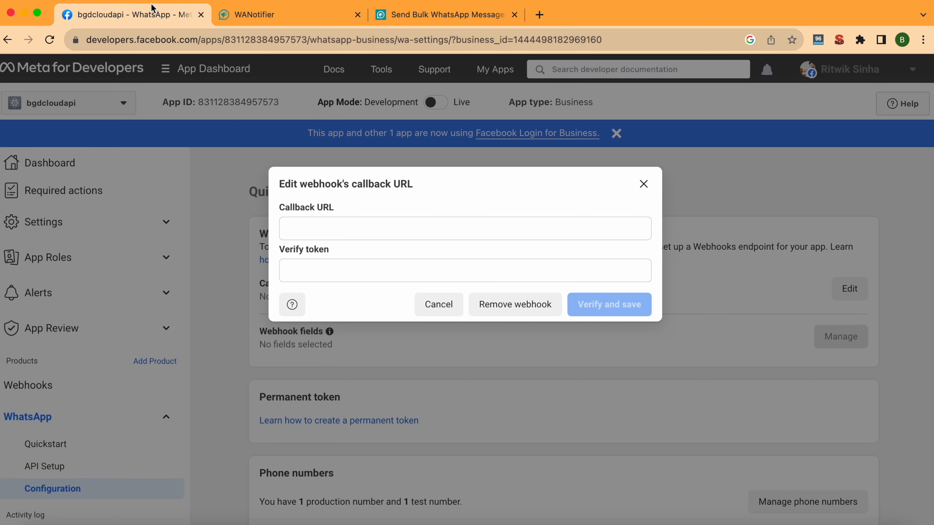
{"action": "left_click", "coordinate": [430, 224]}
{"action": "key", "text": "super+v"}
Paste WANotifier's verify token into Verify token, then verify and save the webhook.
{"action": "left_click", "coordinate": [261, 15]}
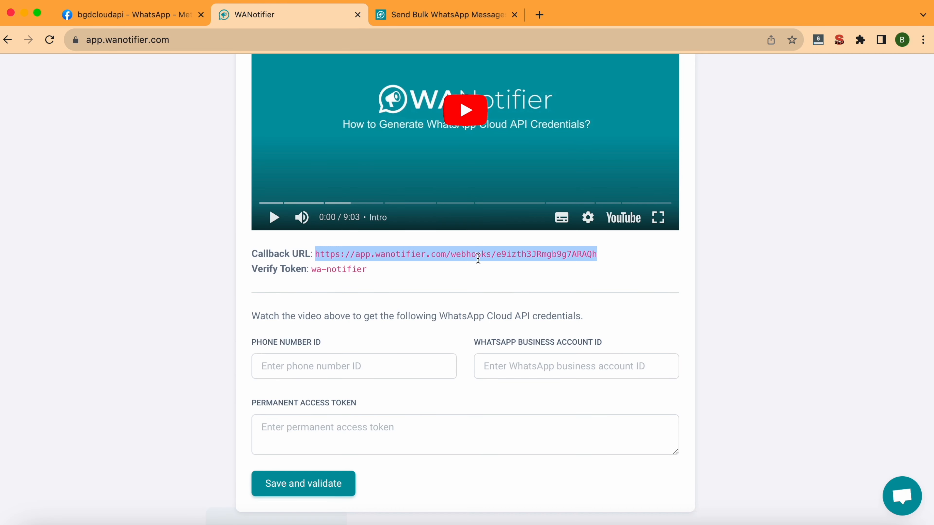
{"action": "mouse_move", "coordinate": [314, 269]}
{"action": "left_mouse_down"}
{"action": "mouse_move", "coordinate": [365, 270]}
{"action": "mouse_move", "coordinate": [310, 269]}
{"action": "left_mouse_up"}
{"action": "key", "text": "super+c"}
{"action": "left_click", "coordinate": [149, 16]}
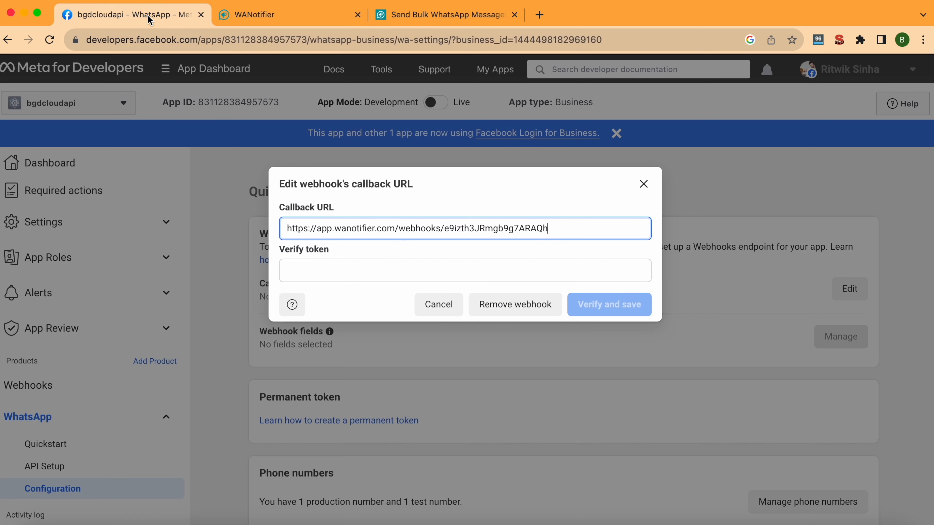
{"action": "left_click", "coordinate": [403, 267]}
{"action": "key", "text": "super+v"}
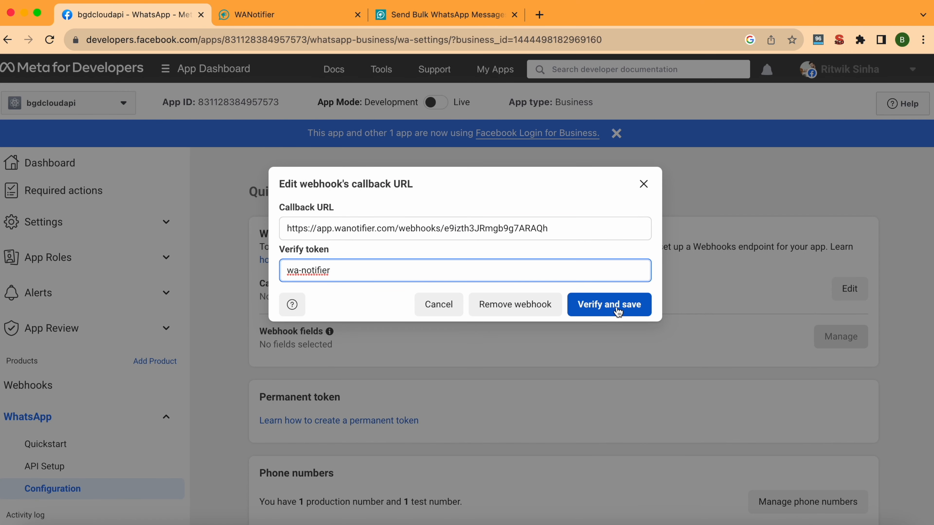
{"action": "left_click", "coordinate": [617, 311]}
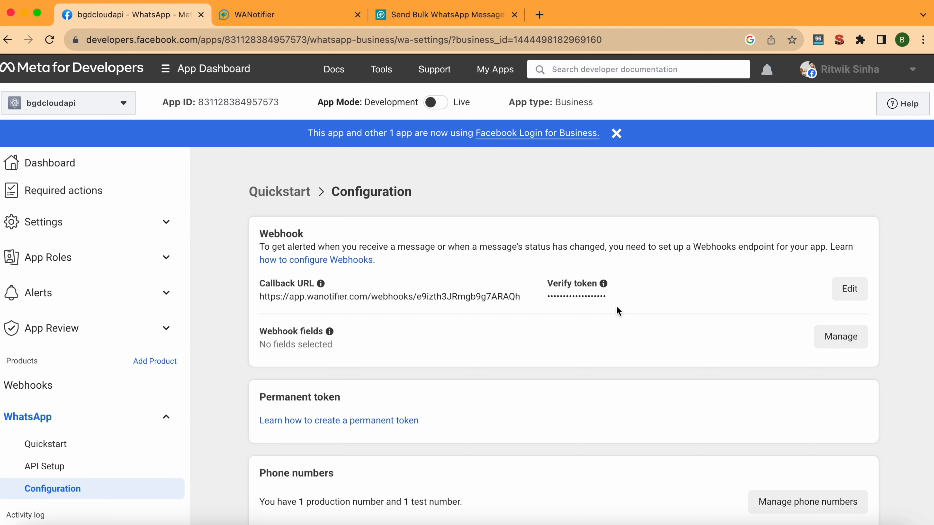
{"action": "scroll", "coordinate": [619, 311], "scroll_direction": "down", "scroll_amount": 3}
{"action": "scroll", "coordinate": [618, 311], "scroll_direction": "up", "scroll_amount": 2}
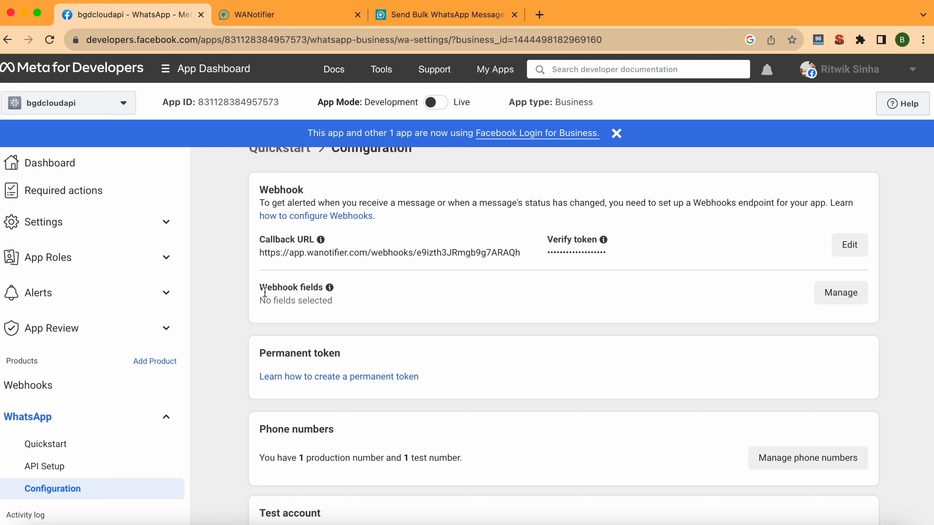
{"action": "left_click", "coordinate": [849, 294]}
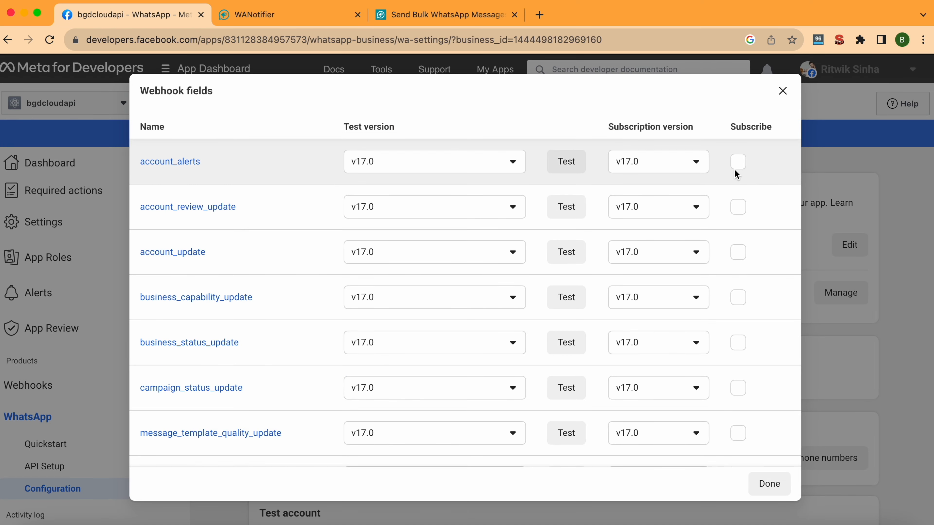
Subscribe to account_review_update, account_alerts, account_update, business_capability_update, campaign_status_update, message_template_quality_update.
{"action": "left_click", "coordinate": [737, 207]}
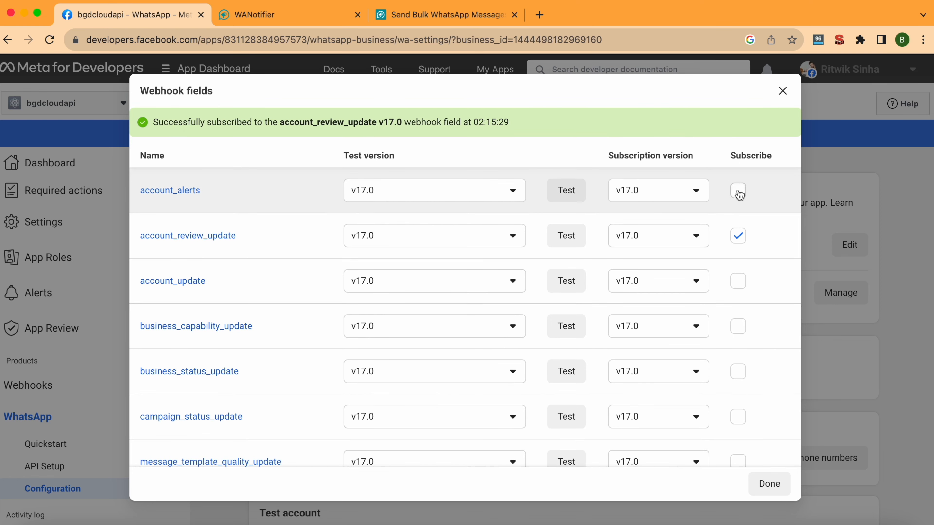
{"action": "left_click", "coordinate": [739, 192]}
{"action": "left_click", "coordinate": [740, 281]}
{"action": "left_click", "coordinate": [740, 328]}
{"action": "scroll", "coordinate": [742, 333], "scroll_direction": "down", "scroll_amount": 1}
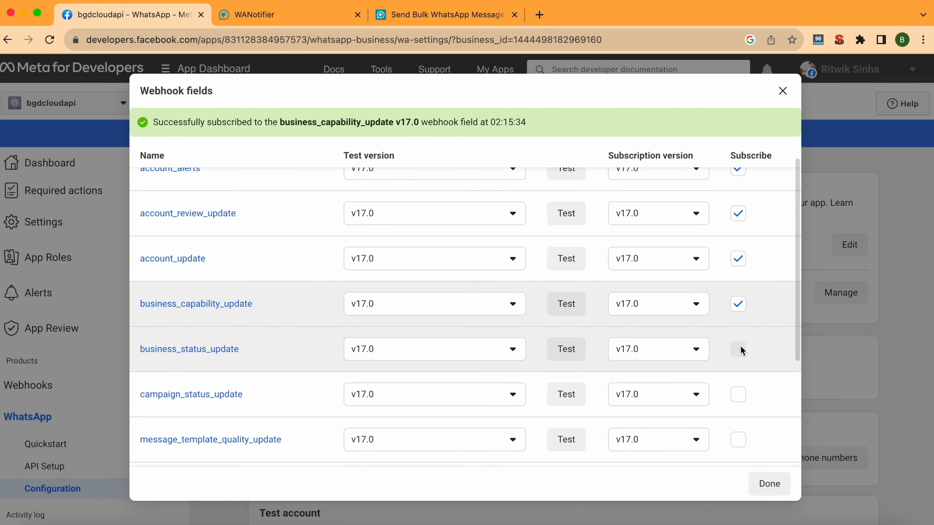
{"action": "scroll", "coordinate": [740, 347], "scroll_direction": "down", "scroll_amount": 2}
{"action": "left_click", "coordinate": [739, 338]}
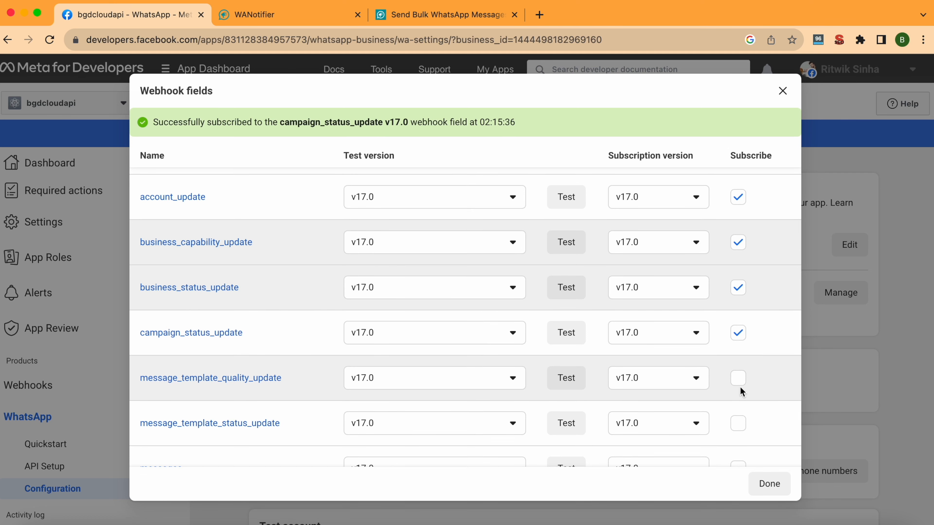
{"action": "left_click", "coordinate": [739, 378]}
Subscribe to message_template_status_update, messages, phone_number_name_update, phone_number_quality_update and security, then finish.
{"action": "scroll", "coordinate": [740, 382], "scroll_direction": "down", "scroll_amount": 3}
{"action": "left_click", "coordinate": [740, 379]}
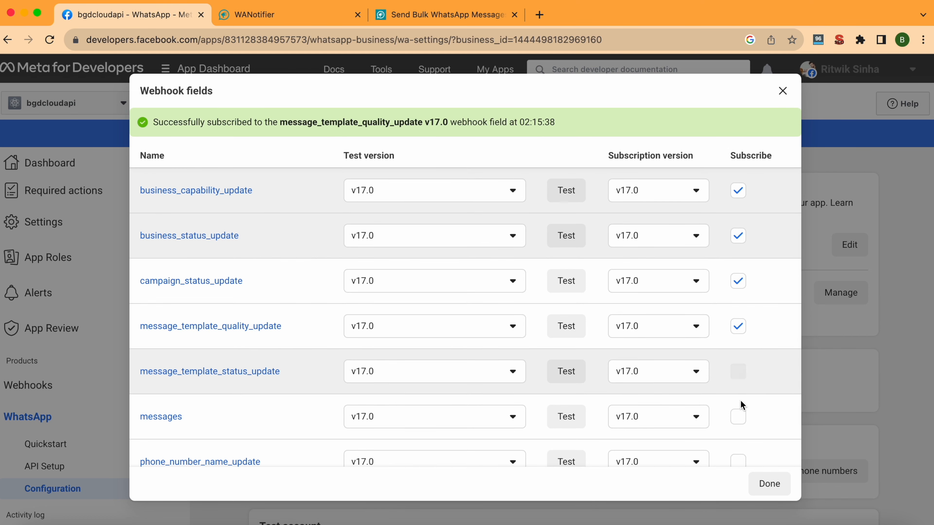
{"action": "left_click", "coordinate": [741, 417]}
{"action": "scroll", "coordinate": [741, 416], "scroll_direction": "down", "scroll_amount": 3}
{"action": "left_click", "coordinate": [739, 360]}
{"action": "left_click", "coordinate": [741, 415]}
{"action": "scroll", "coordinate": [740, 412], "scroll_direction": "down", "scroll_amount": 1}
{"action": "left_click", "coordinate": [739, 429]}
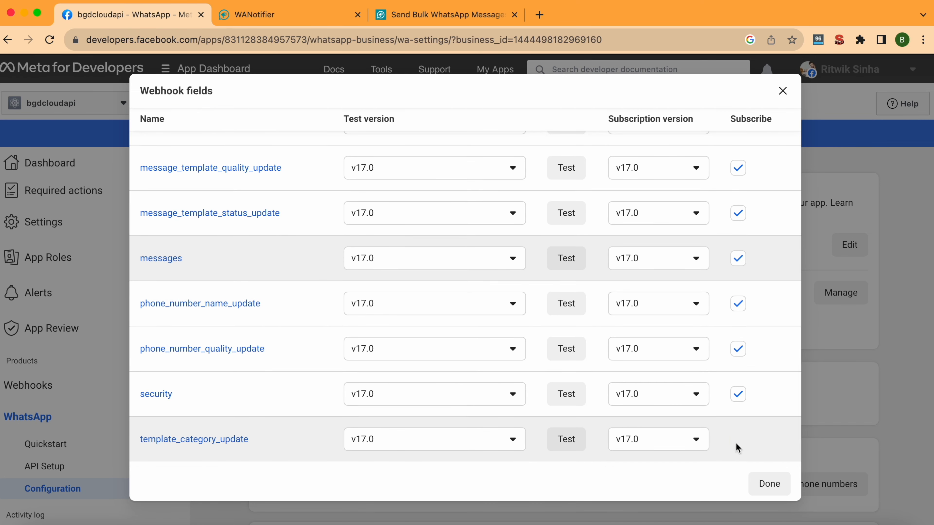
{"action": "left_click", "coordinate": [771, 483]}
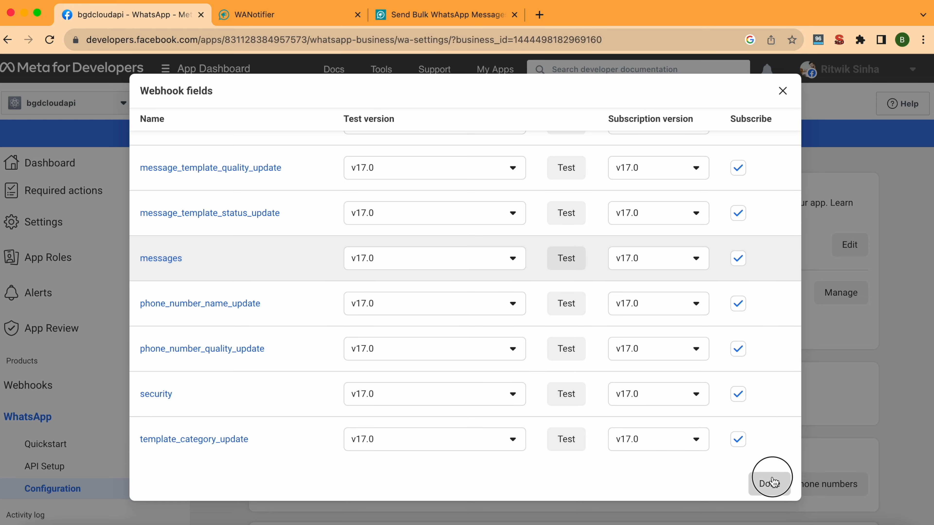
Review the subscribed webhook fields and bring up the business shortcuts menu.
{"action": "scroll", "coordinate": [771, 280], "scroll_direction": "down", "scroll_amount": 3}
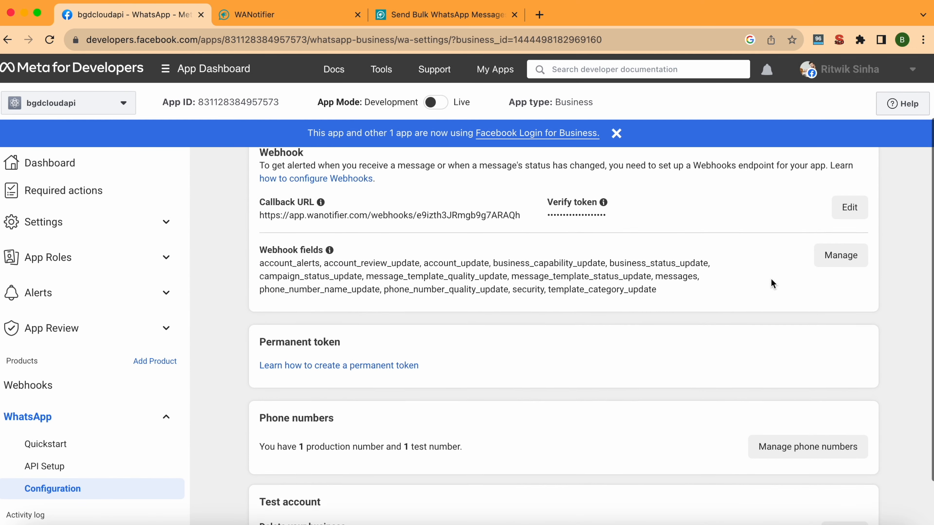
{"action": "scroll", "coordinate": [771, 281], "scroll_direction": "up", "scroll_amount": 4}
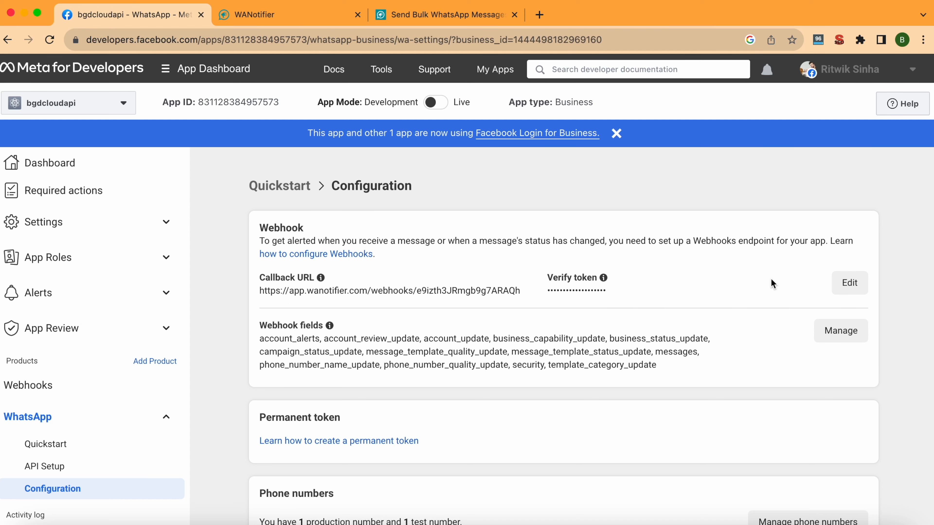
{"action": "scroll", "coordinate": [199, 225], "scroll_direction": "up", "scroll_amount": 1}
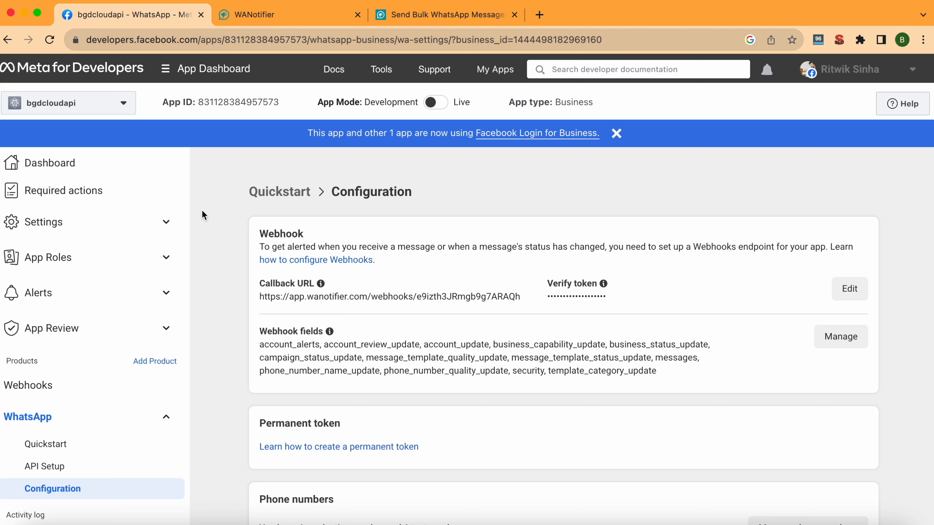
{"action": "left_click", "coordinate": [180, 72]}
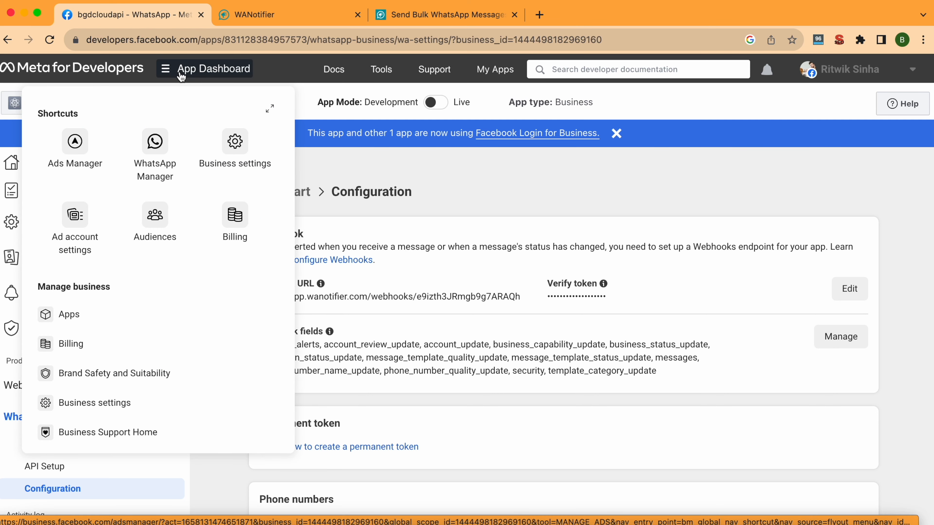
Go to Business settings > System users, add a user, and accept the Non-discrimination Policy.
{"action": "left_click", "coordinate": [237, 143]}
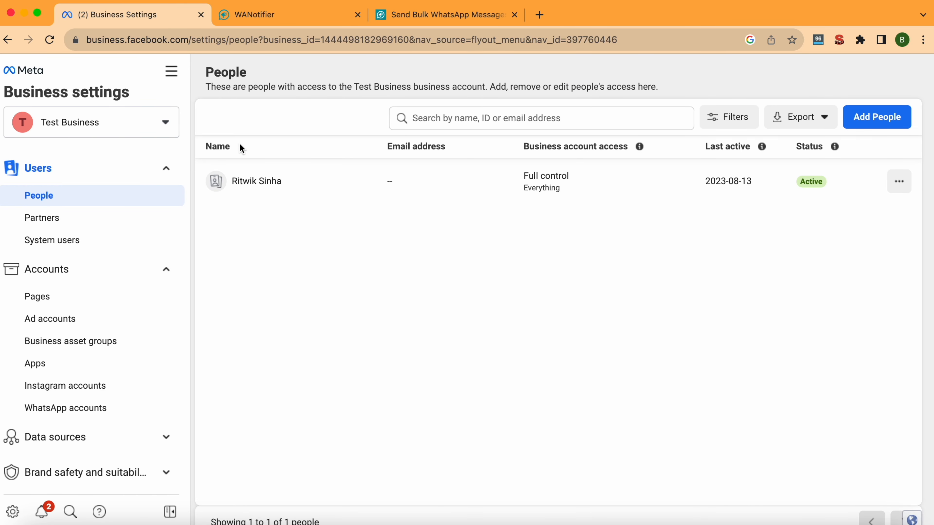
{"action": "left_click", "coordinate": [95, 246]}
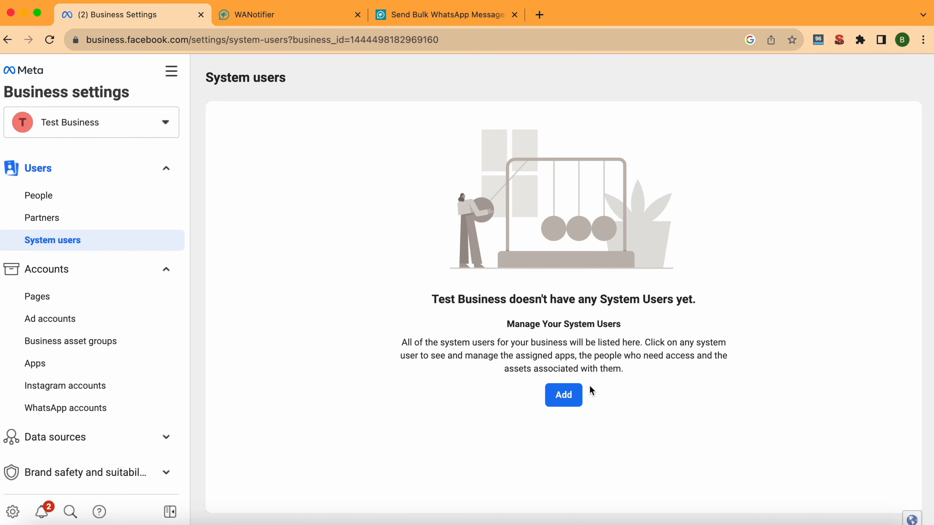
{"action": "left_click", "coordinate": [570, 400]}
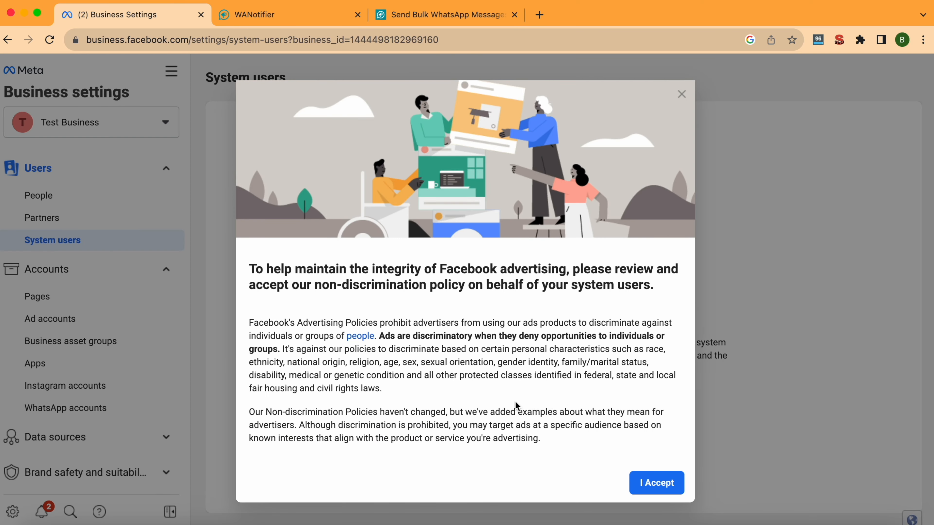
{"action": "scroll", "coordinate": [518, 407], "scroll_direction": "down", "scroll_amount": 5}
{"action": "scroll", "coordinate": [622, 459], "scroll_direction": "down", "scroll_amount": 5}
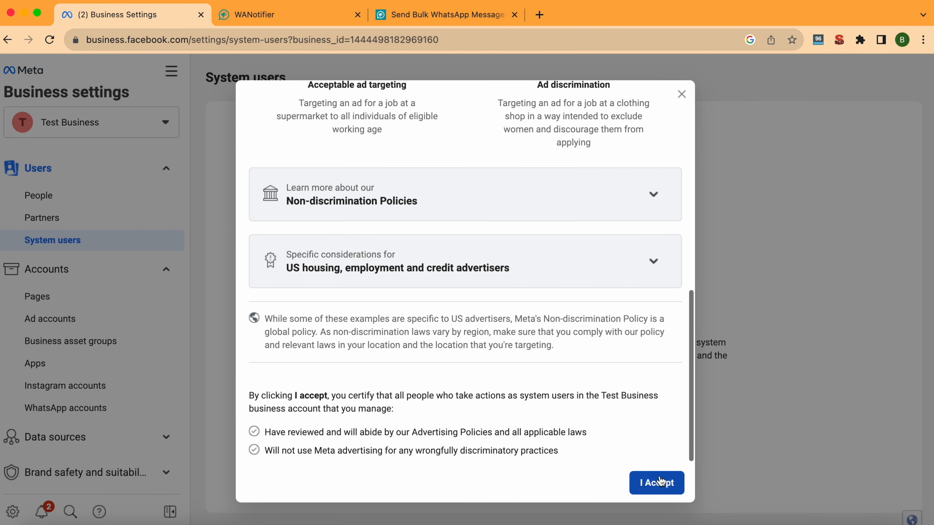
{"action": "left_click", "coordinate": [660, 482]}
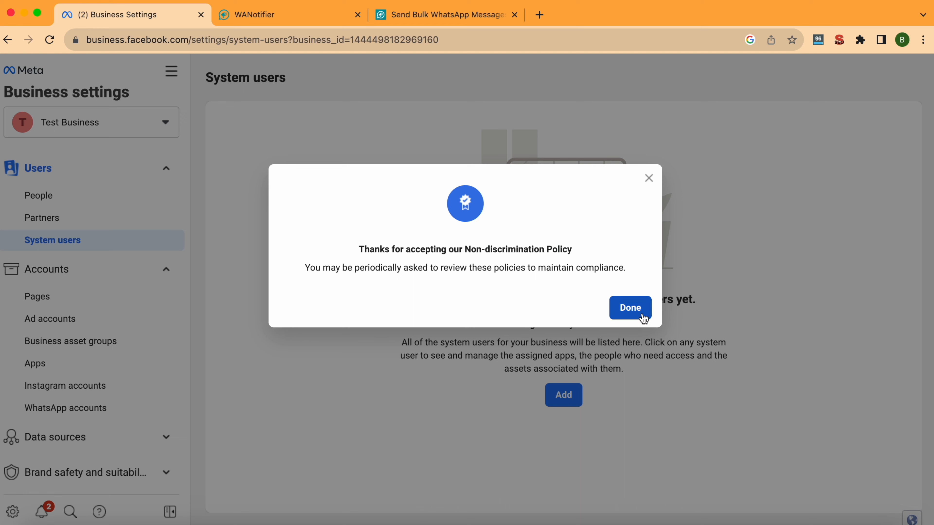
{"action": "left_click", "coordinate": [640, 307]}
{"action": "left_click", "coordinate": [470, 223]}
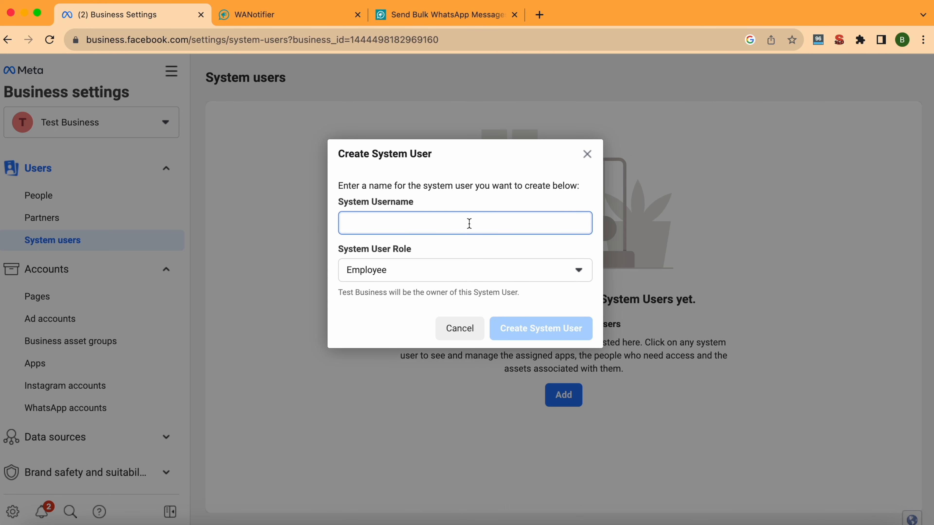
Create the system user 'bharatgodigital' with the Admin role and scroll the policy prompt.
{"action": "type", "text": "bharatgodigital"}
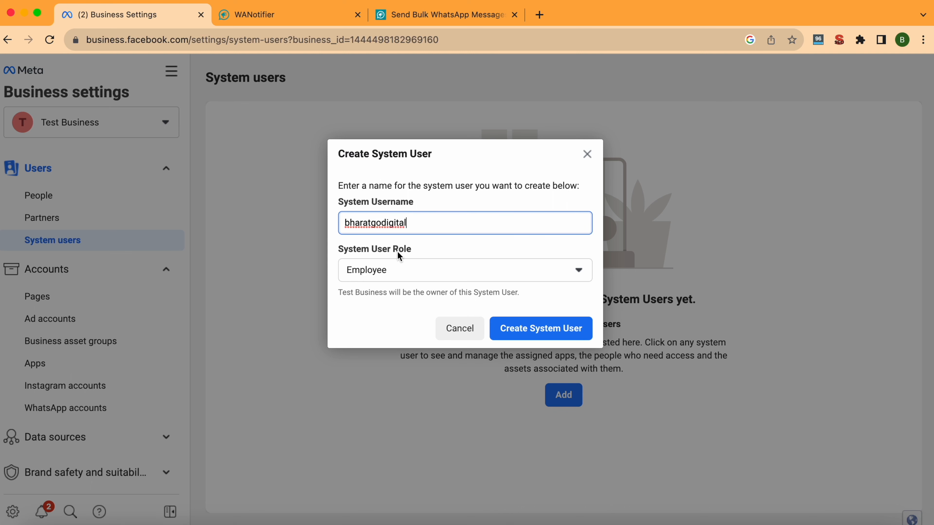
{"action": "left_click", "coordinate": [396, 269]}
{"action": "left_click", "coordinate": [384, 321]}
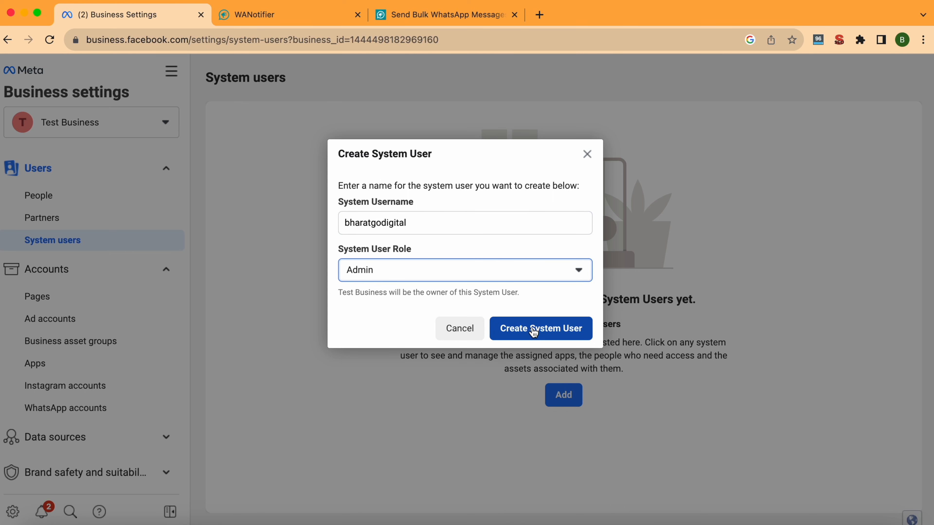
{"action": "left_click", "coordinate": [534, 332]}
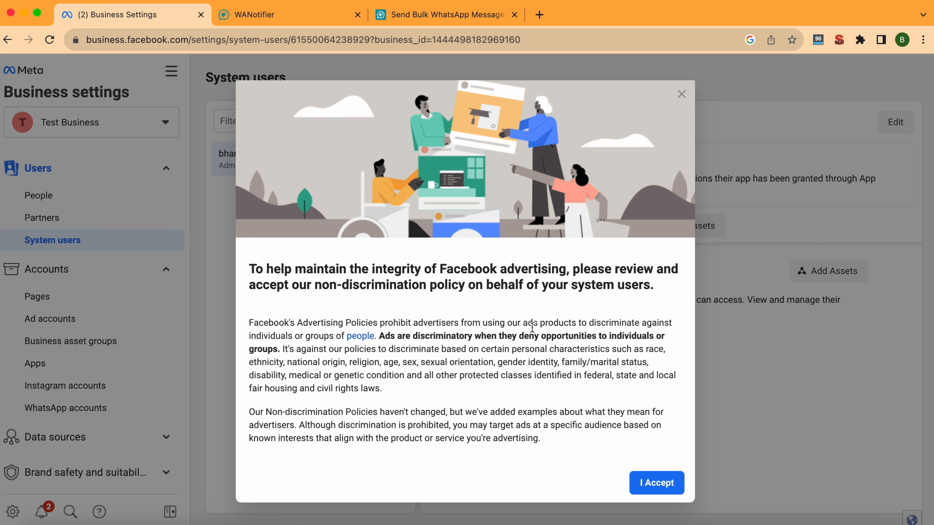
{"action": "scroll", "coordinate": [532, 327], "scroll_direction": "down", "scroll_amount": 10}
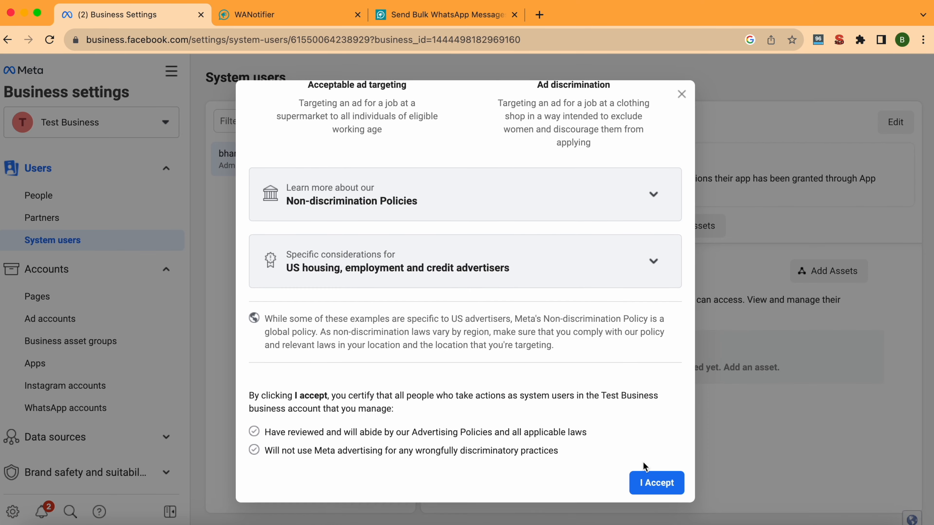
Accept the non-discrimination policy and begin adding assets to bharatgodigital.
{"action": "left_click", "coordinate": [654, 482]}
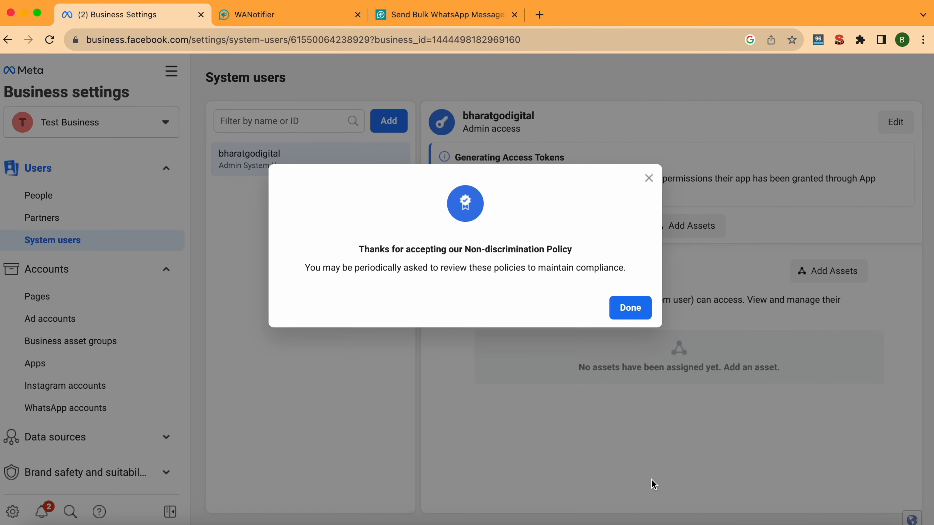
{"action": "left_click", "coordinate": [633, 309]}
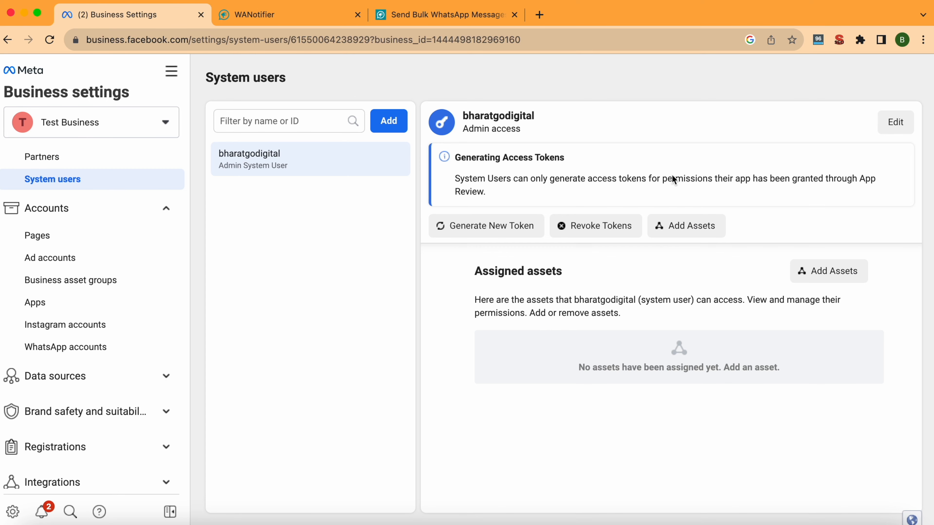
{"action": "left_click", "coordinate": [680, 227]}
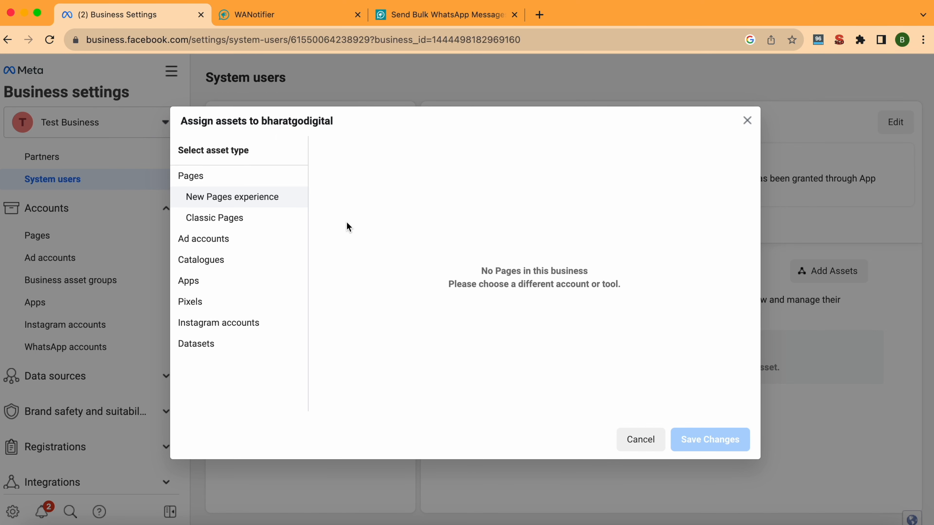
Assign the bgdcloudapi app to bharatgodigital with Manage app control and review its permissions.
{"action": "left_click", "coordinate": [189, 281]}
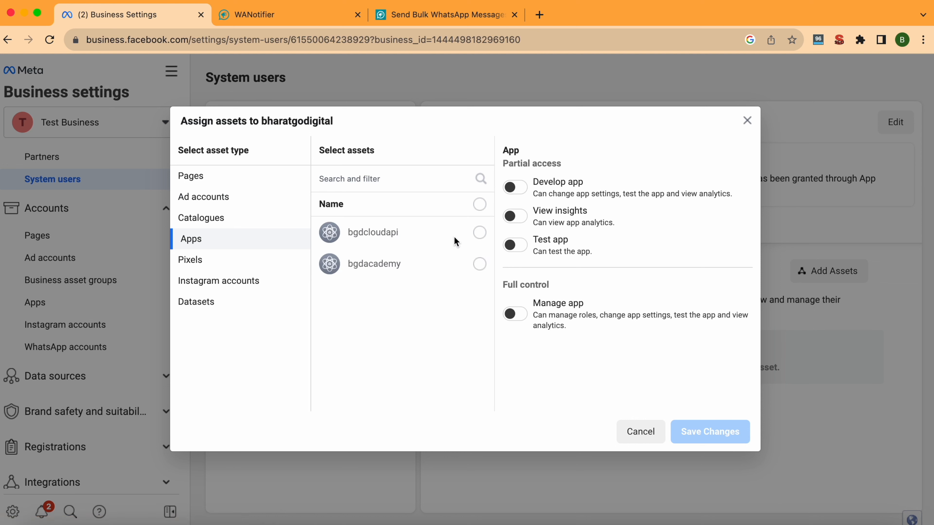
{"action": "left_click", "coordinate": [480, 233]}
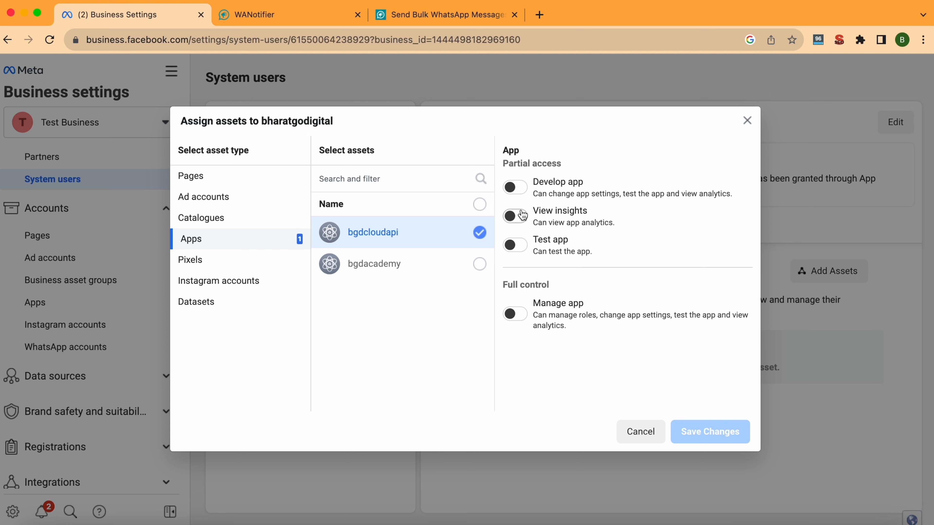
{"action": "left_click", "coordinate": [514, 317]}
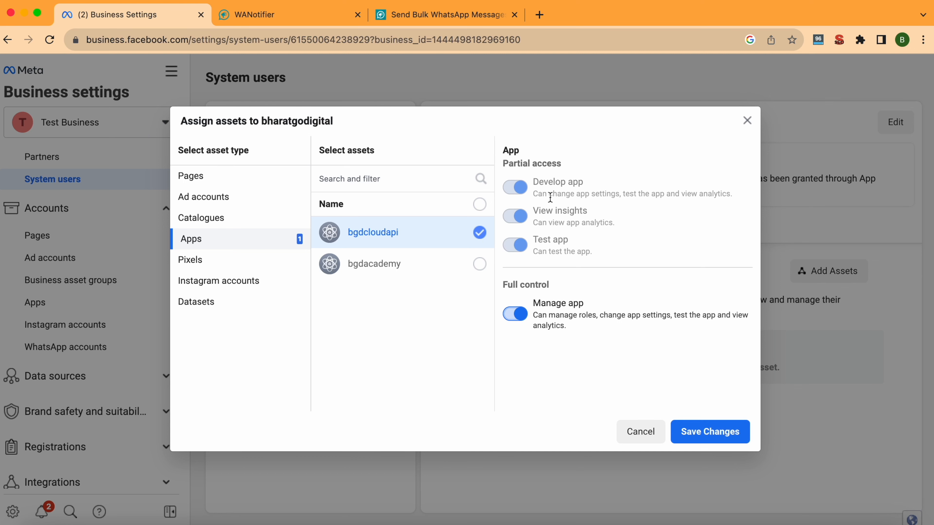
{"action": "left_click", "coordinate": [714, 433]}
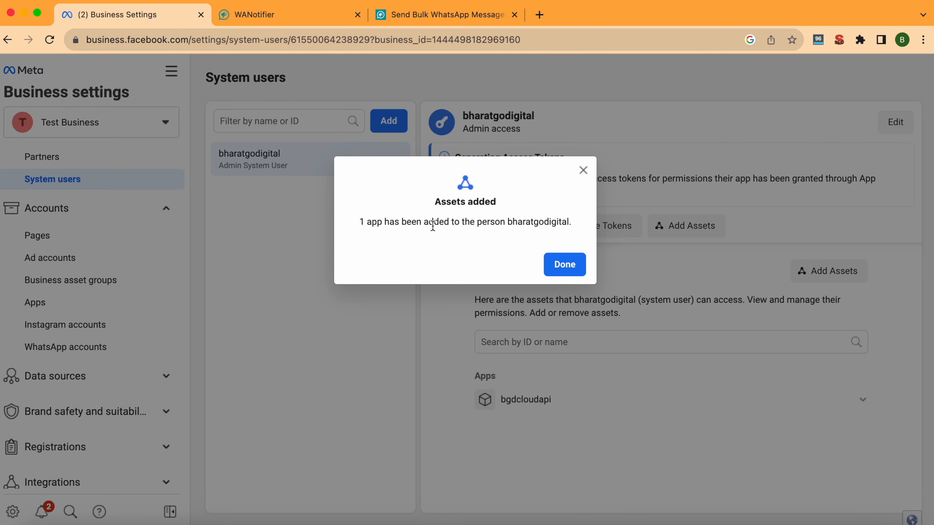
{"action": "left_click", "coordinate": [568, 265]}
{"action": "left_click", "coordinate": [861, 398]}
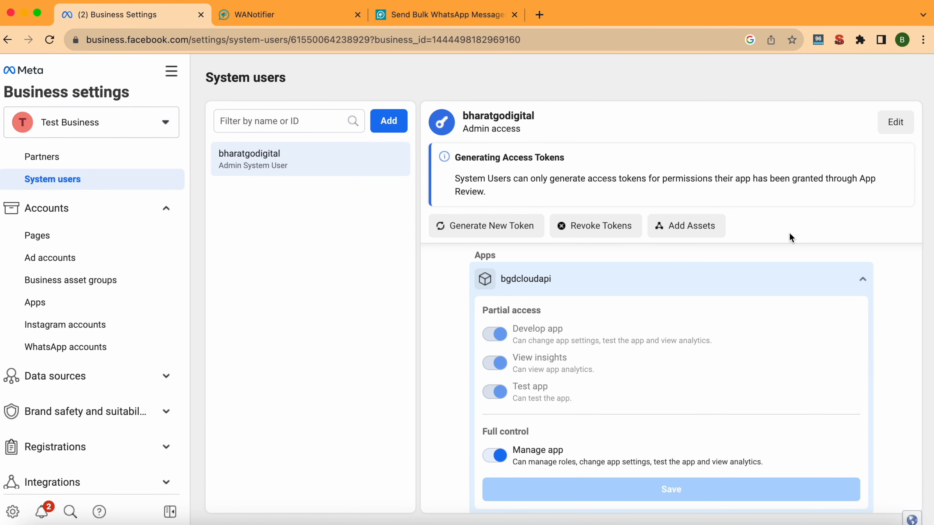
Start a new access token for the bgdcloudapi app, set to never expire.
{"action": "left_click", "coordinate": [482, 231]}
{"action": "left_click", "coordinate": [478, 238]}
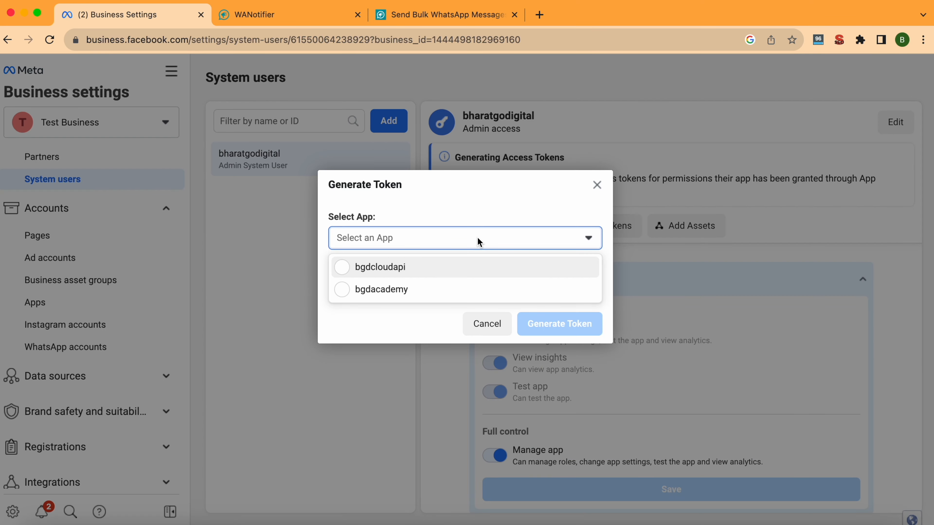
{"action": "left_click", "coordinate": [343, 274]}
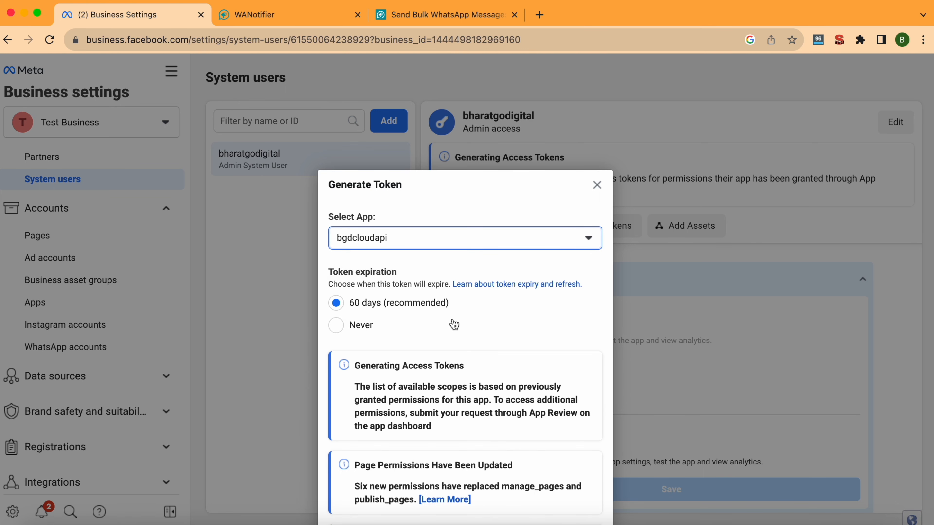
{"action": "scroll", "coordinate": [455, 324], "scroll_direction": "down", "scroll_amount": 3}
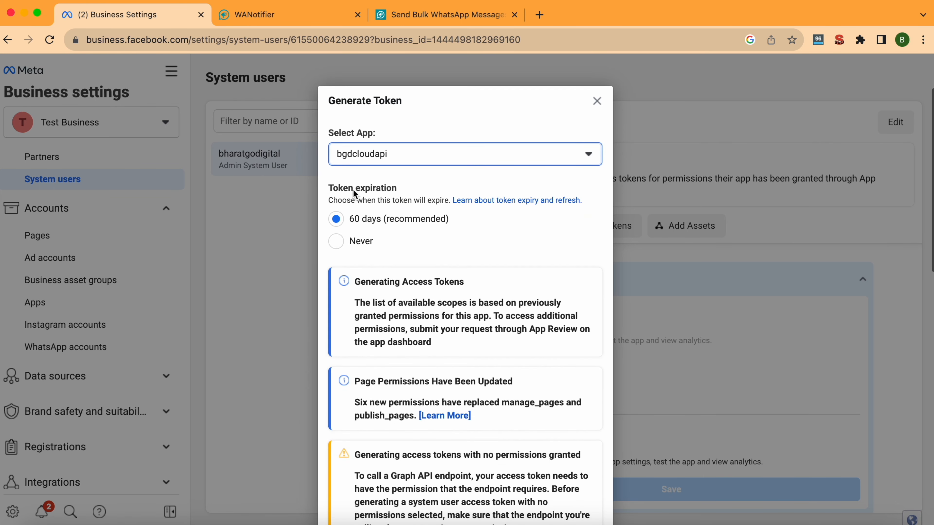
{"action": "left_click", "coordinate": [353, 243]}
{"action": "scroll", "coordinate": [494, 311], "scroll_direction": "down", "scroll_amount": 10}
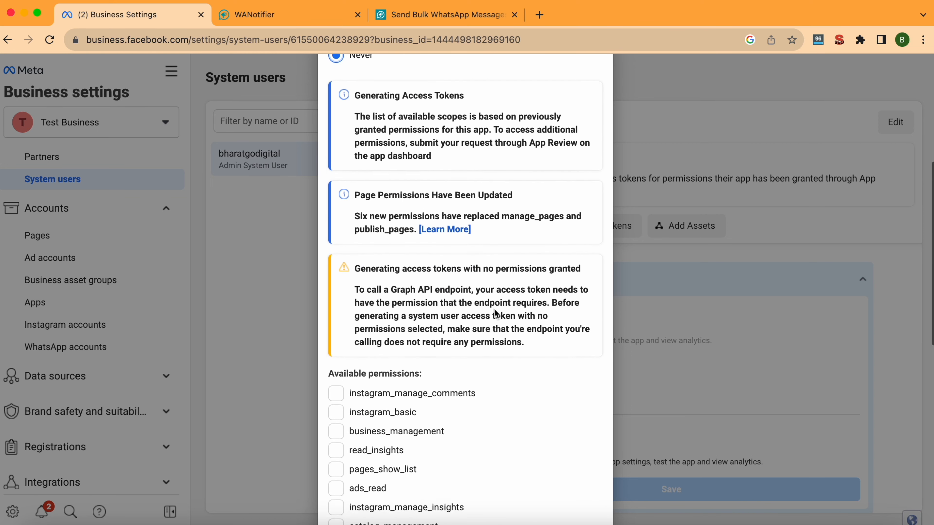
{"action": "scroll", "coordinate": [494, 310], "scroll_direction": "down", "scroll_amount": 10}
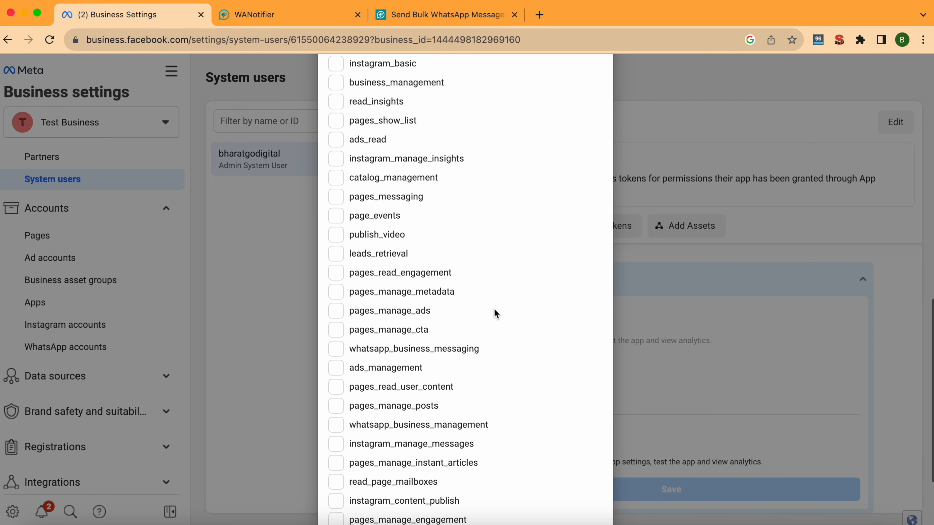
Add whatsapp_business_messaging and whatsapp_business_management scopes, generate the token, and view it in the debugger.
{"action": "left_click", "coordinate": [455, 341]}
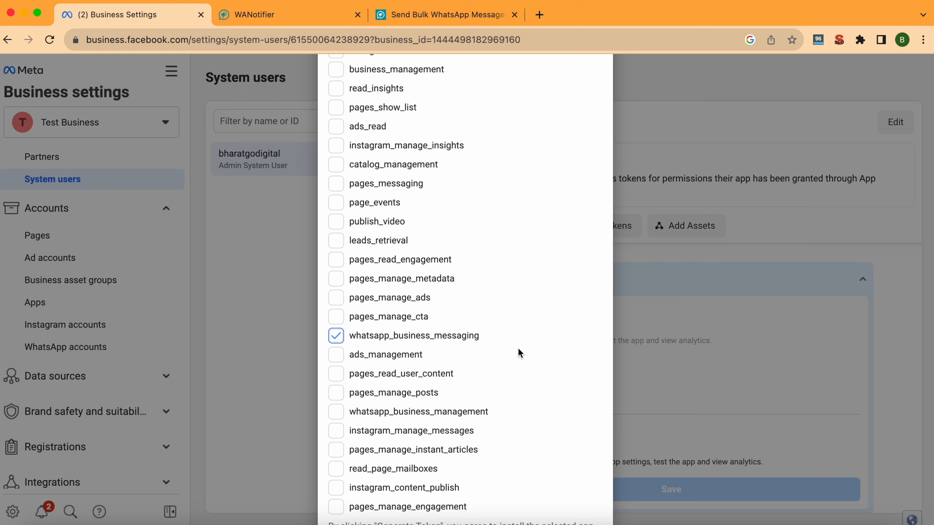
{"action": "left_click", "coordinate": [340, 412]}
{"action": "scroll", "coordinate": [508, 404], "scroll_direction": "down", "scroll_amount": 3}
{"action": "scroll", "coordinate": [508, 405], "scroll_direction": "up", "scroll_amount": 5}
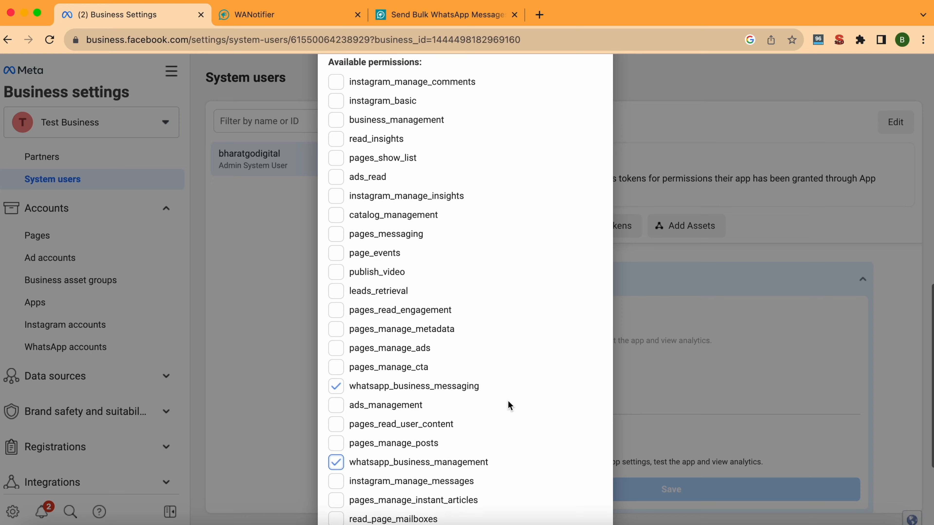
{"action": "scroll", "coordinate": [508, 401], "scroll_direction": "down", "scroll_amount": 4}
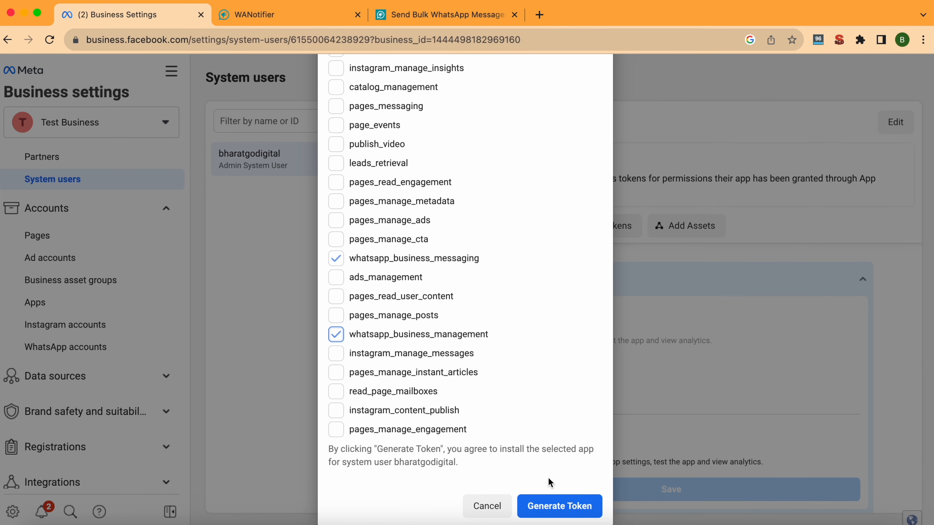
{"action": "left_click", "coordinate": [558, 506]}
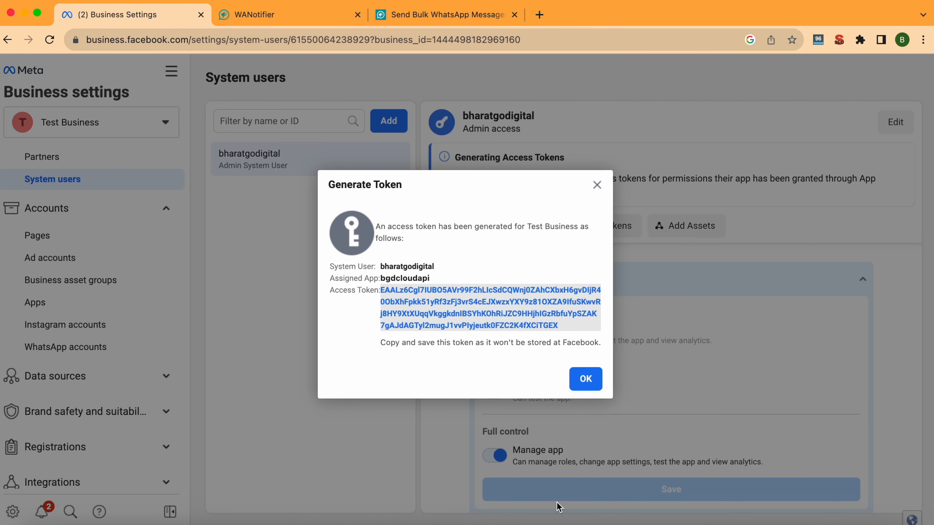
{"action": "left_click", "coordinate": [414, 311]}
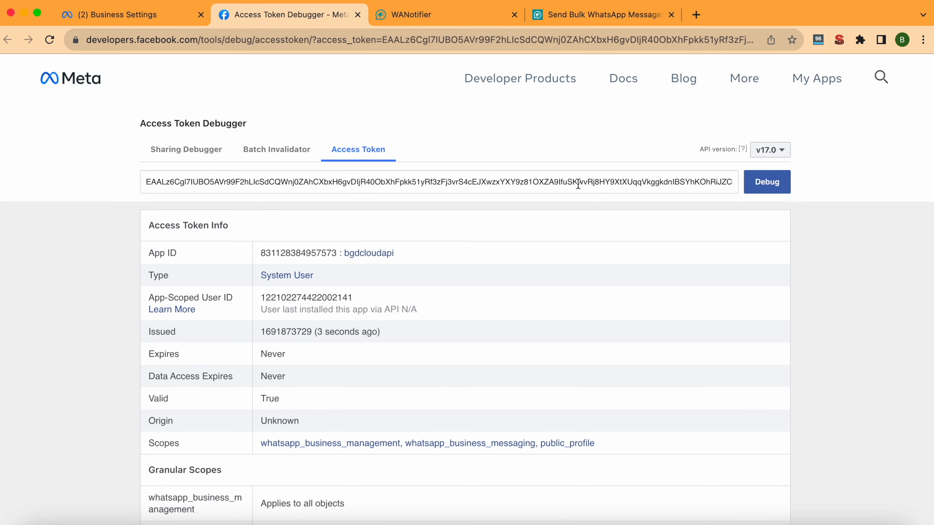
Return to the Business Settings token dialog and select the full bgdcloudapi access token.
{"action": "left_click", "coordinate": [177, 15]}
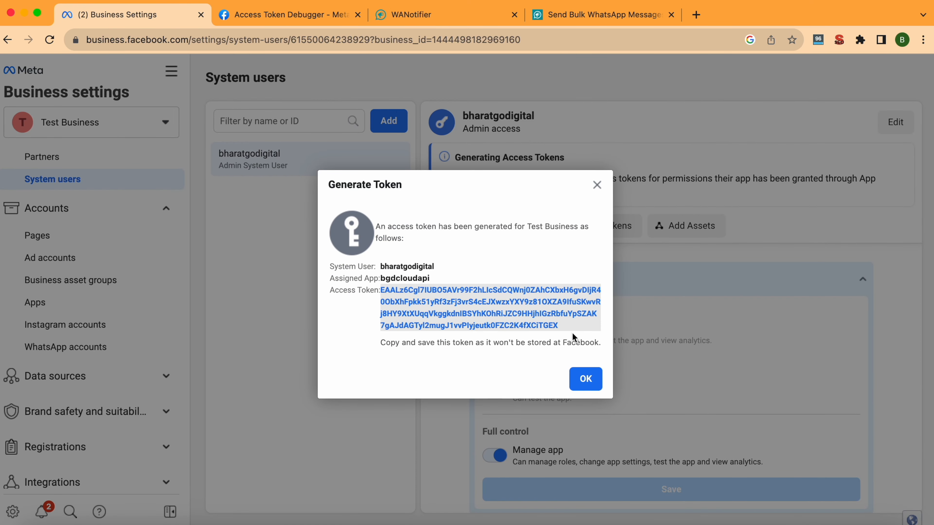
{"action": "left_click_drag", "start_coordinate": [572, 329], "coordinate": [379, 291]}
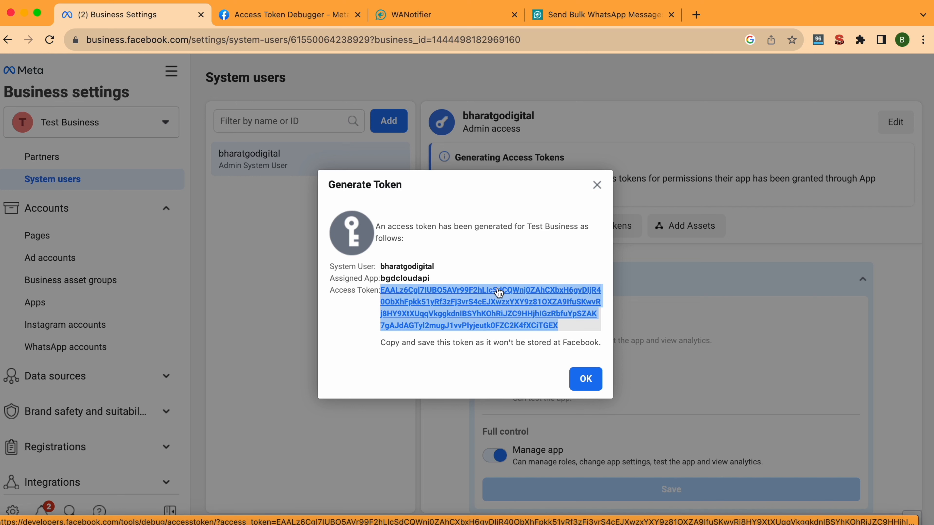
{"action": "left_click", "coordinate": [436, 18]}
Paste the token into WANotifier's Permanent Access Token field without the trailing newline.
{"action": "left_click", "coordinate": [335, 364]}
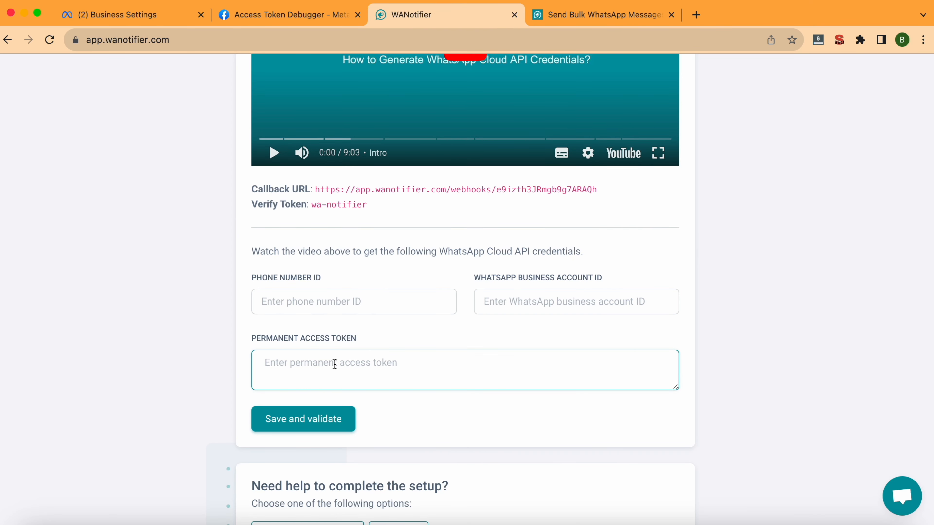
{"action": "key", "text": "super+v"}
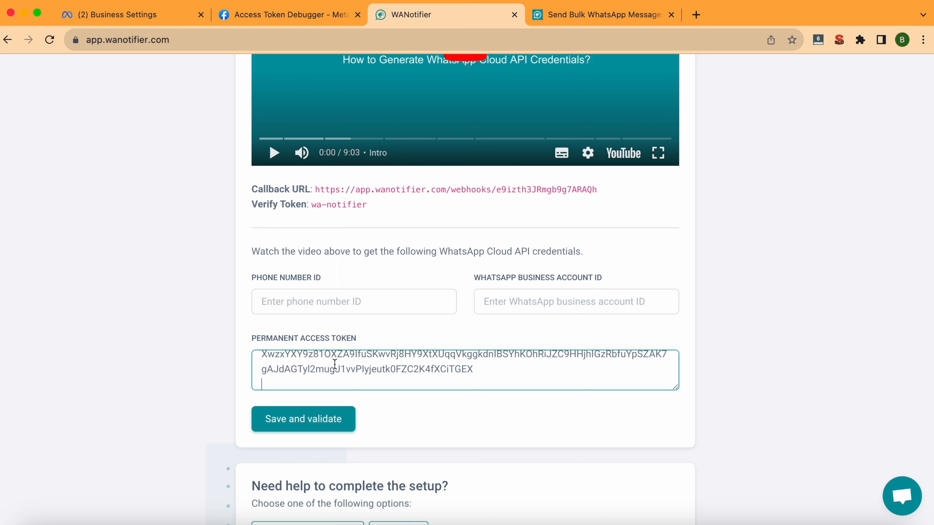
{"action": "key", "text": "BackSpace"}
{"action": "scroll", "coordinate": [335, 365], "scroll_direction": "up", "scroll_amount": 2}
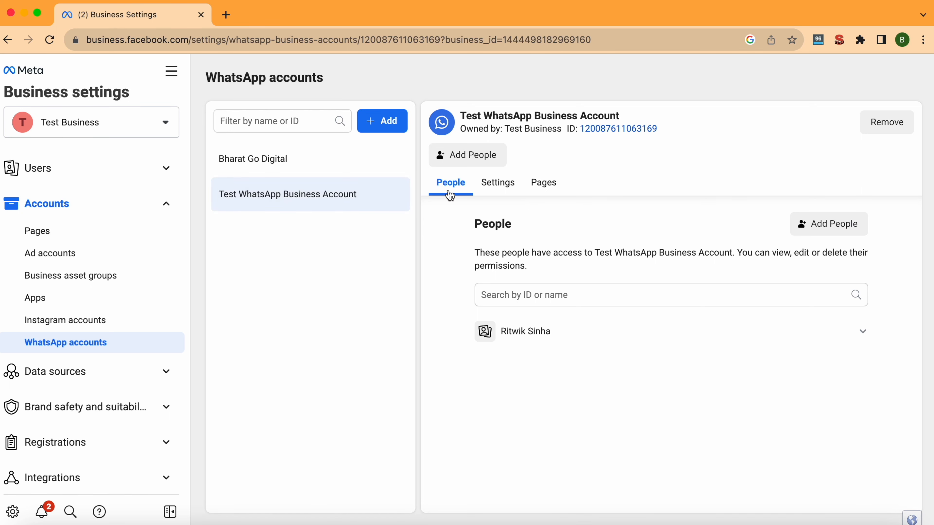
Go to the Test WhatsApp Business Account's Settings and its Payment Settings.
{"action": "left_click", "coordinate": [484, 188]}
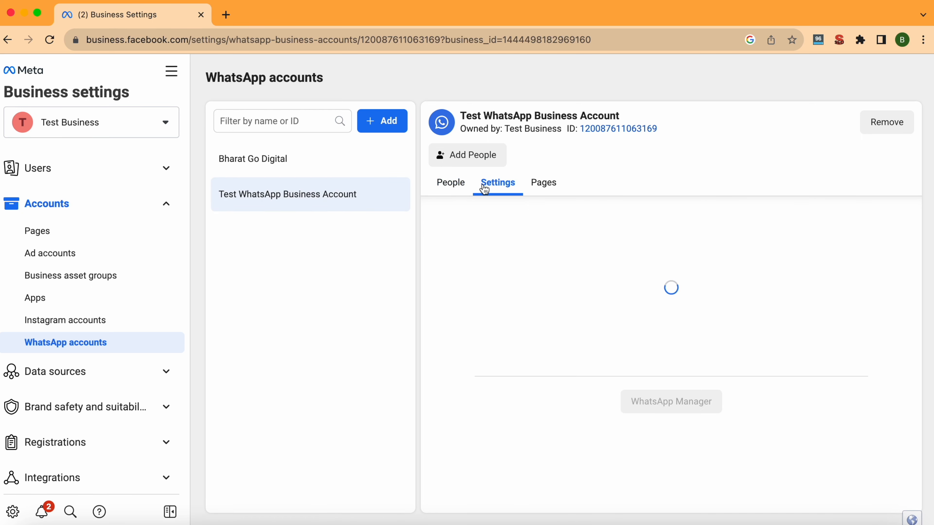
{"action": "scroll", "coordinate": [599, 322], "scroll_direction": "down", "scroll_amount": 1}
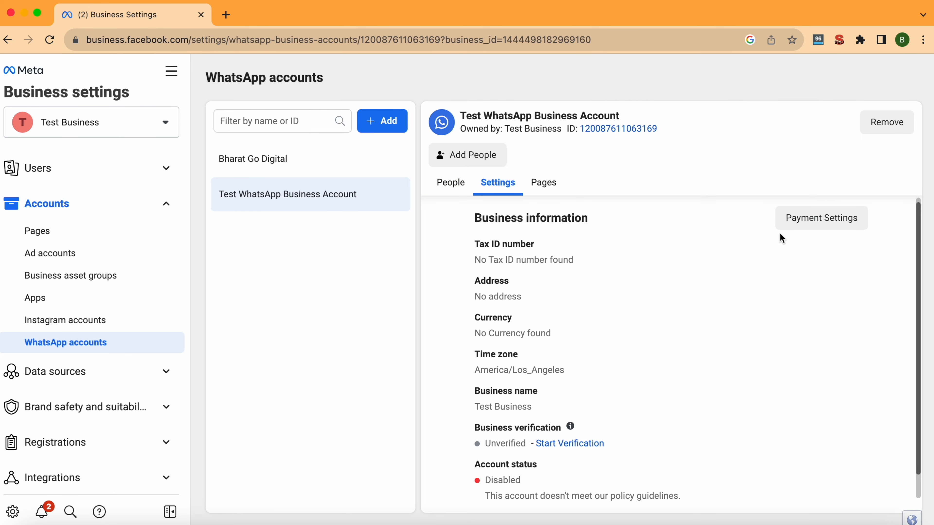
{"action": "left_click", "coordinate": [801, 222]}
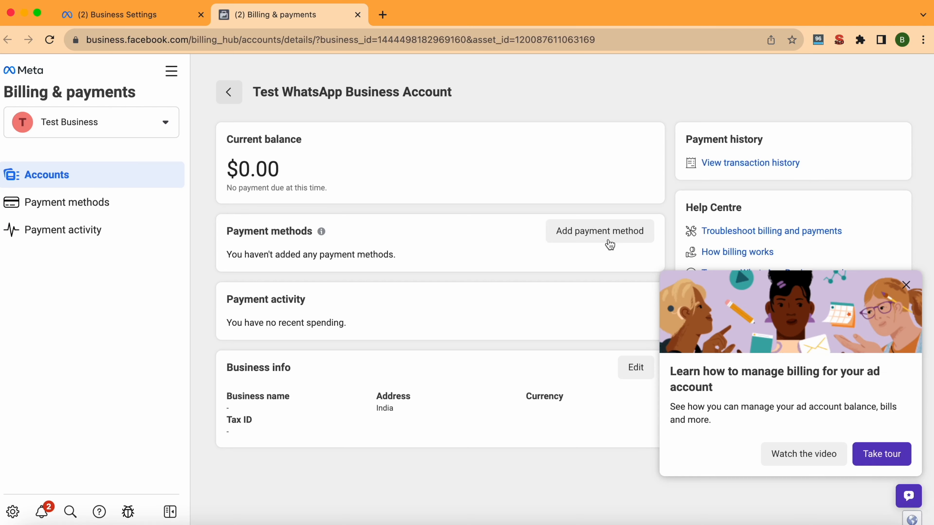
Start adding a payment method with Indian Rupee as the billing currency.
{"action": "left_click", "coordinate": [609, 239]}
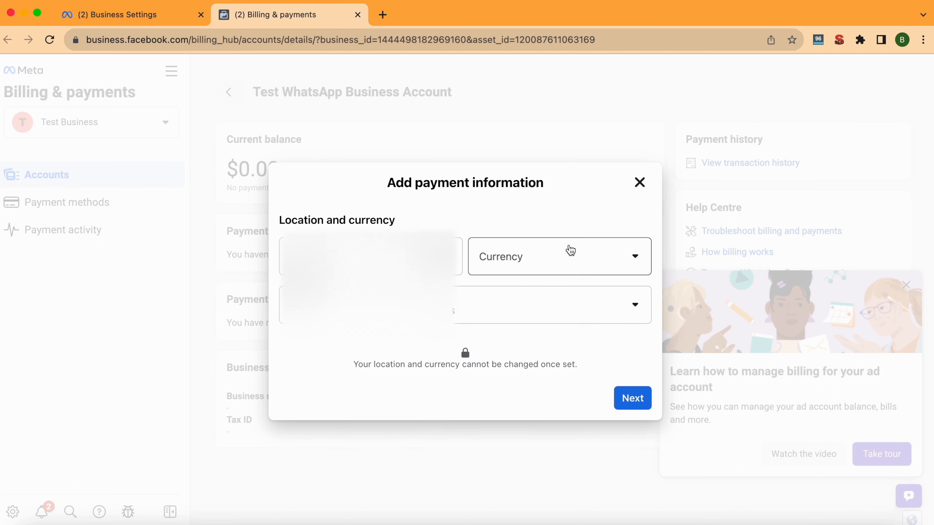
{"action": "left_click", "coordinate": [569, 255]}
{"action": "left_click", "coordinate": [549, 293]}
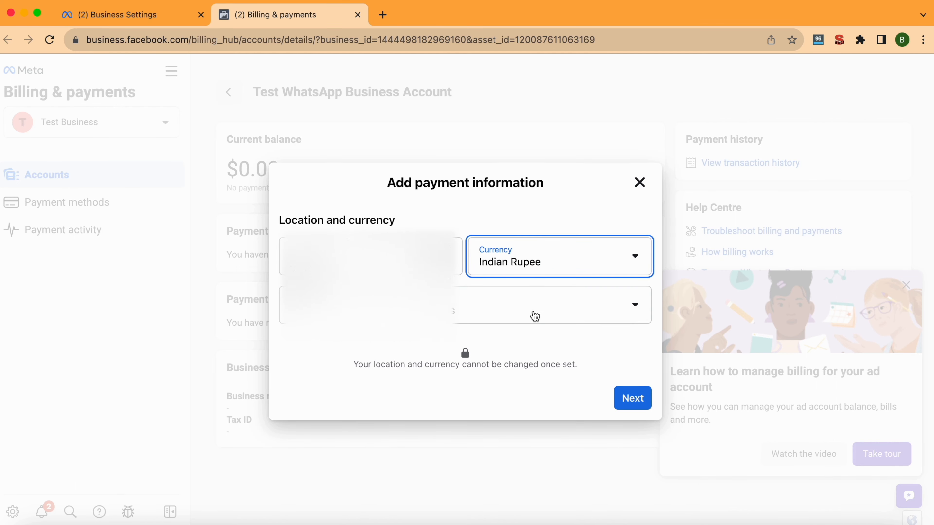
Set the time zone to (GMT+05:30) Asia/Kolkata, submit, and choose the debit or credit card option.
{"action": "left_click", "coordinate": [533, 315]}
{"action": "scroll", "coordinate": [424, 405], "scroll_direction": "down", "scroll_amount": 20}
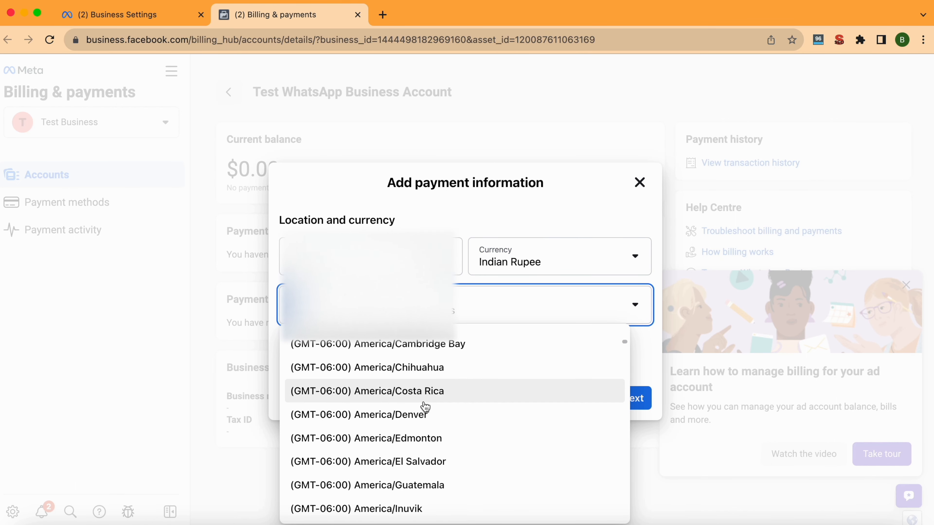
{"action": "scroll", "coordinate": [424, 405], "scroll_direction": "down", "scroll_amount": 20}
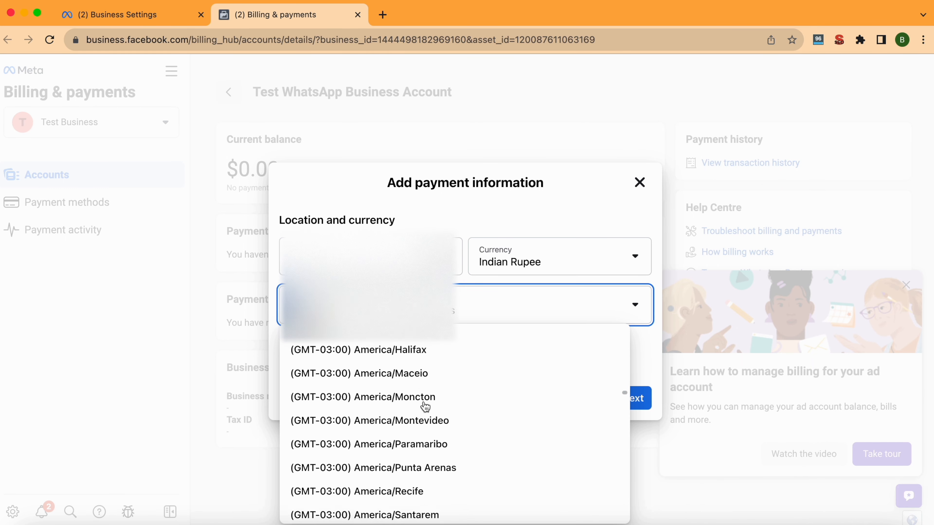
{"action": "scroll", "coordinate": [425, 406], "scroll_direction": "down", "scroll_amount": 20}
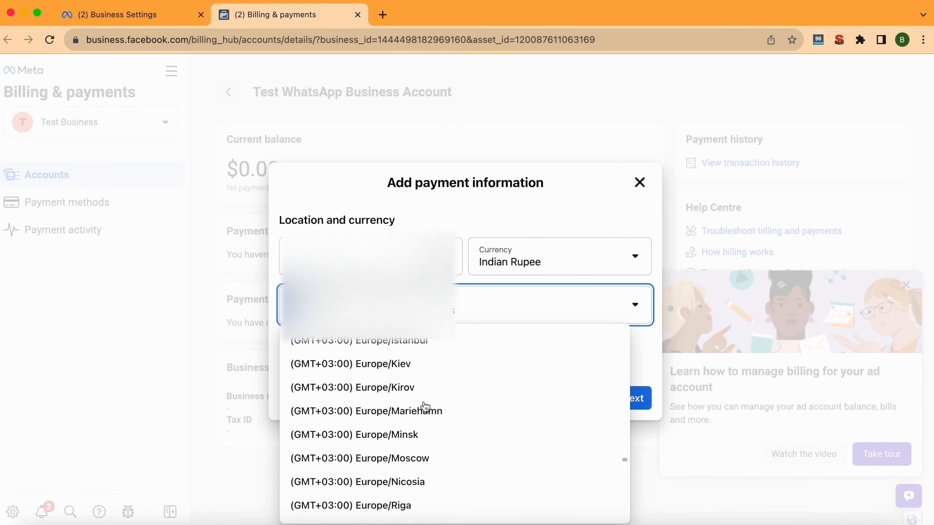
{"action": "scroll", "coordinate": [425, 407], "scroll_direction": "down", "scroll_amount": 15}
{"action": "scroll", "coordinate": [426, 407], "scroll_direction": "up", "scroll_amount": 3}
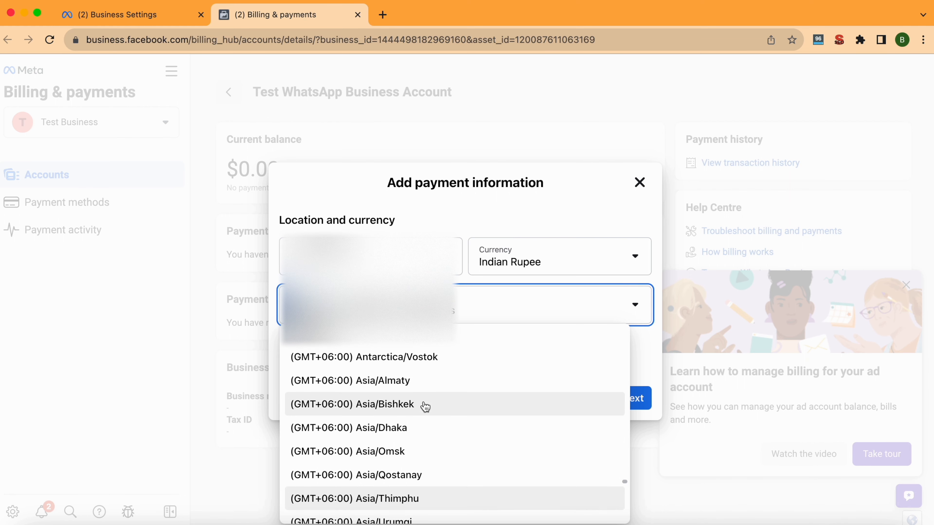
{"action": "scroll", "coordinate": [430, 380], "scroll_direction": "up", "scroll_amount": 1}
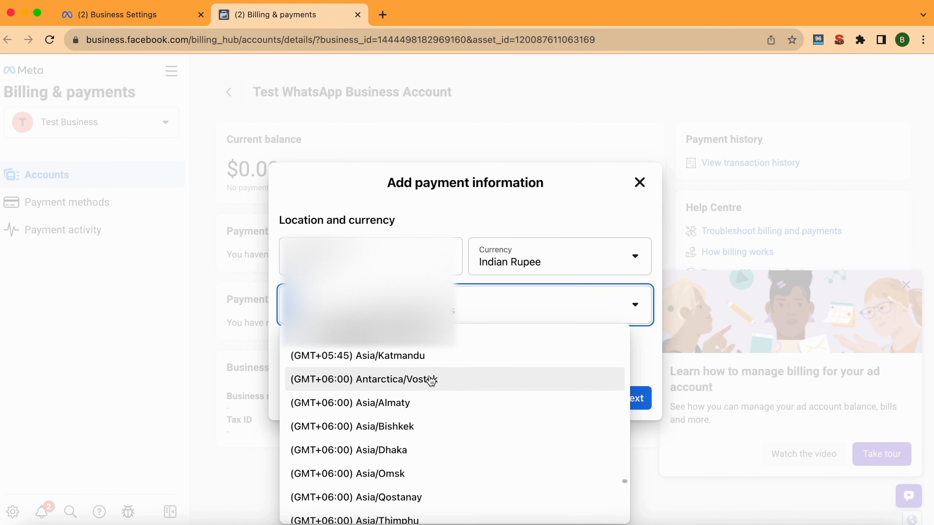
{"action": "scroll", "coordinate": [431, 381], "scroll_direction": "up", "scroll_amount": 3}
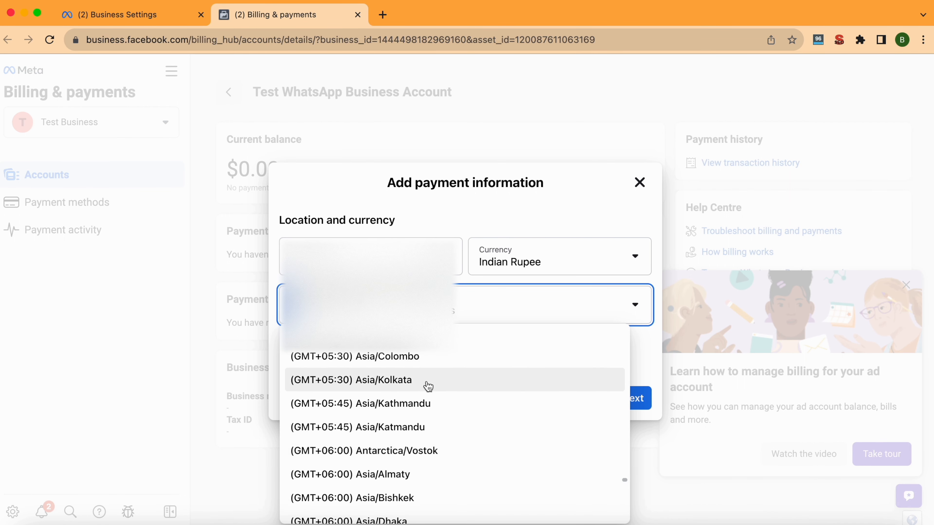
{"action": "left_click", "coordinate": [425, 396]}
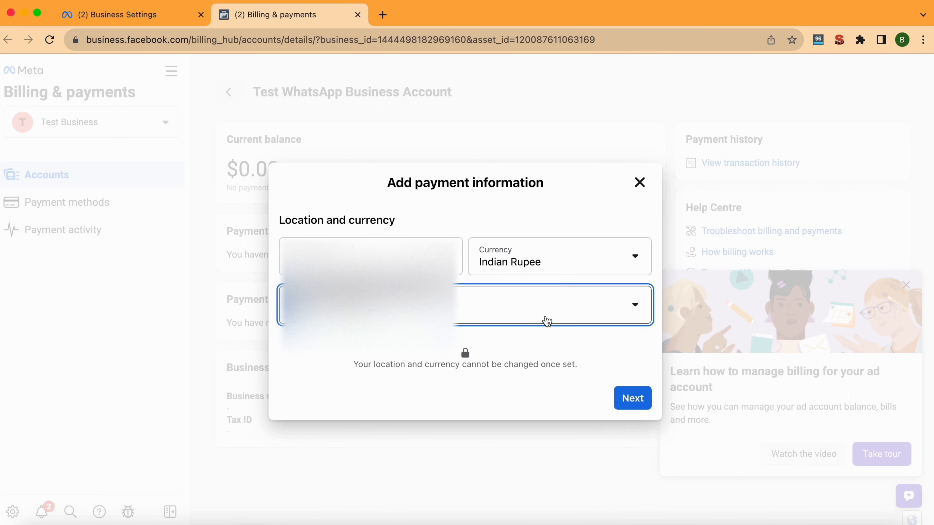
{"action": "left_click", "coordinate": [558, 310]}
{"action": "left_click", "coordinate": [640, 352]}
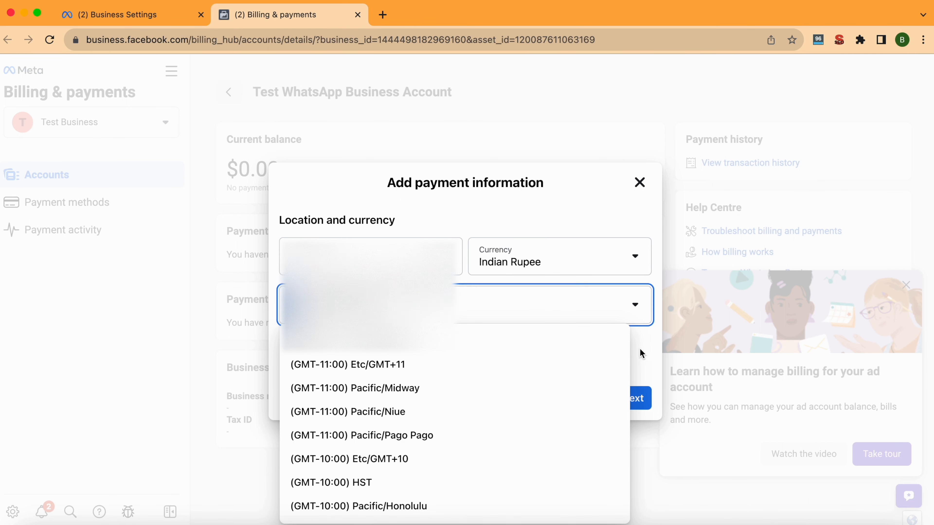
{"action": "left_click", "coordinate": [633, 405]}
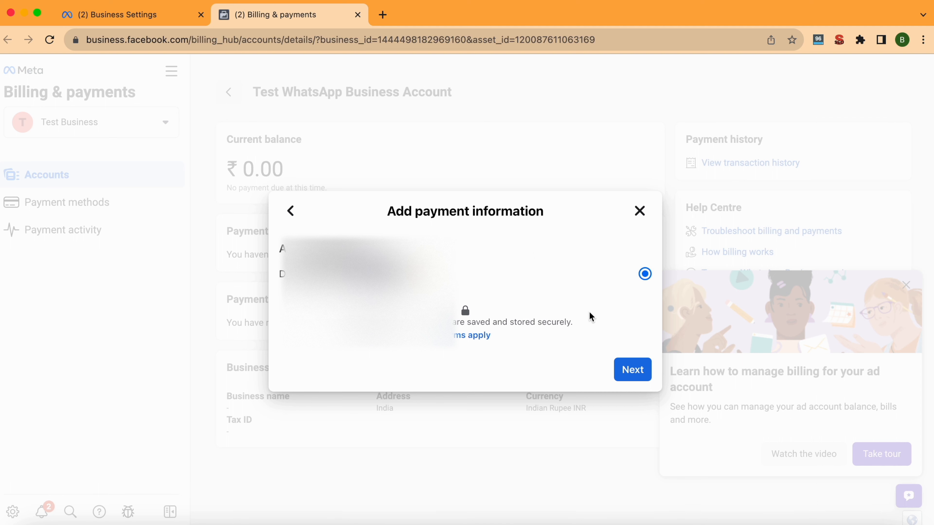
{"action": "left_click", "coordinate": [628, 364]}
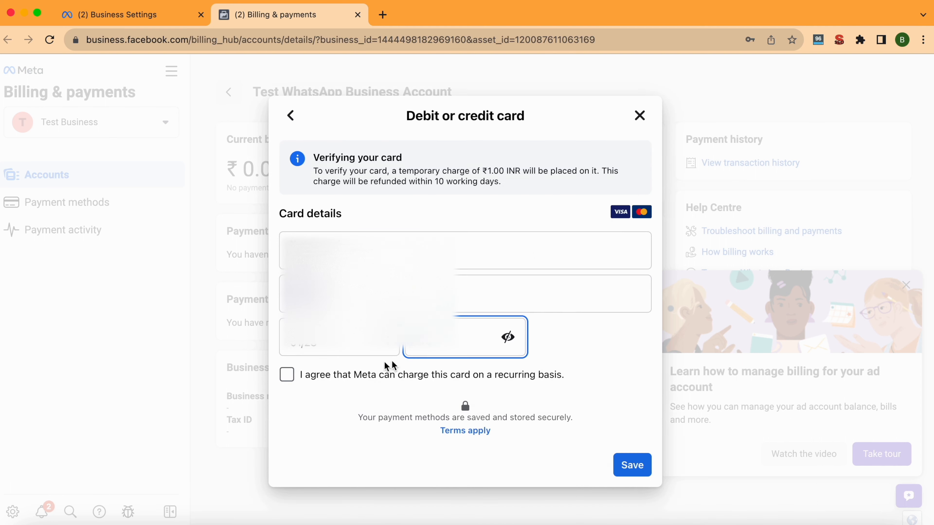
Save the Visa card with recurring charges agreed and verify it with the bank OTP.
{"action": "left_click", "coordinate": [288, 375]}
{"action": "left_click", "coordinate": [627, 465]}
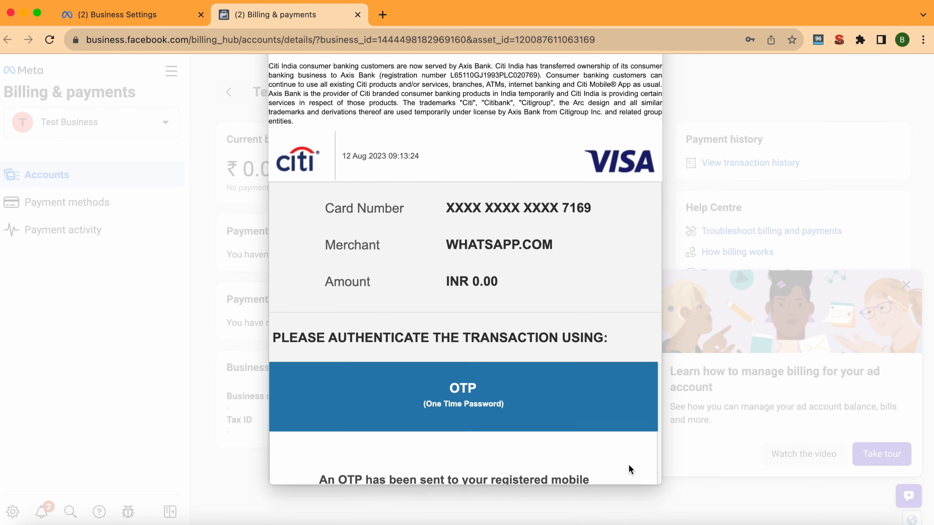
{"action": "scroll", "coordinate": [574, 373], "scroll_direction": "down", "scroll_amount": 5}
{"action": "left_click", "coordinate": [437, 423]}
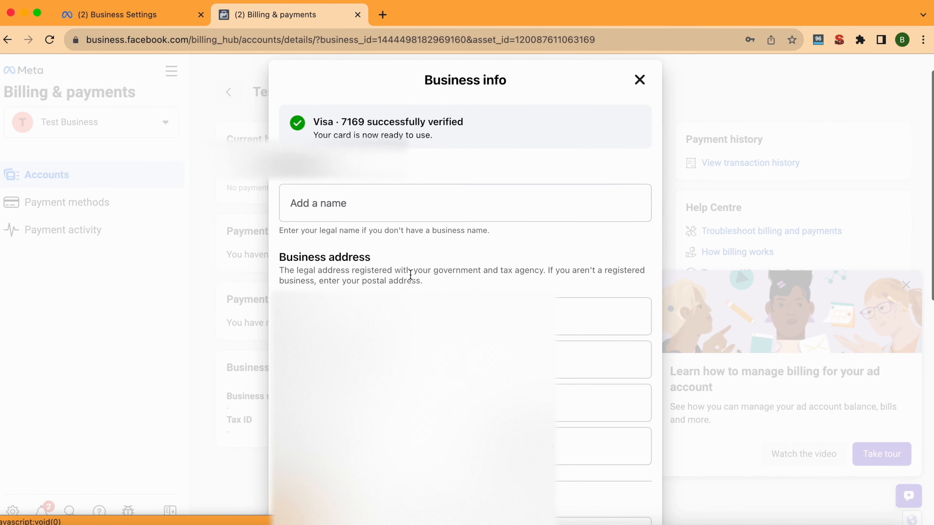
Save the billing business info with business name 'Bharat', then return to Business Settings.
{"action": "left_click", "coordinate": [397, 209]}
{"action": "type", "text": "Bharat"}
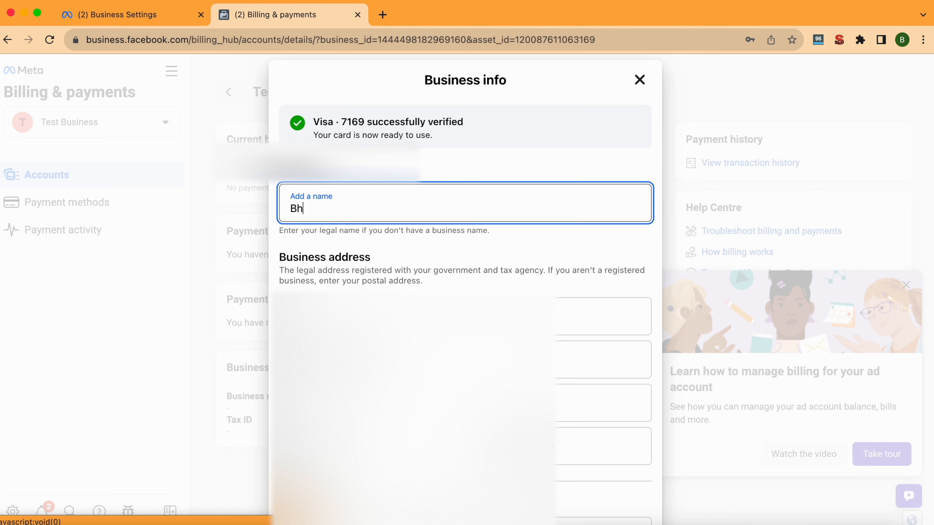
{"action": "scroll", "coordinate": [432, 245], "scroll_direction": "down", "scroll_amount": 10}
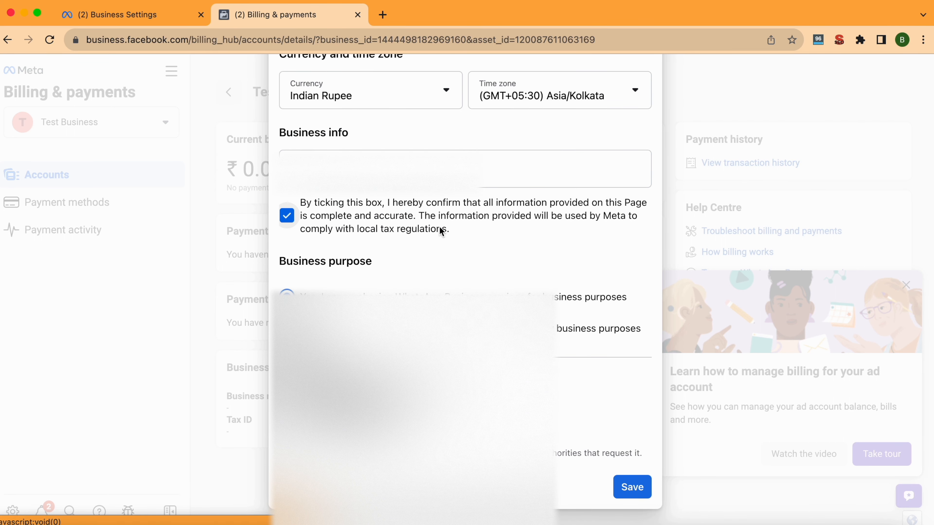
{"action": "scroll", "coordinate": [440, 229], "scroll_direction": "down", "scroll_amount": 1}
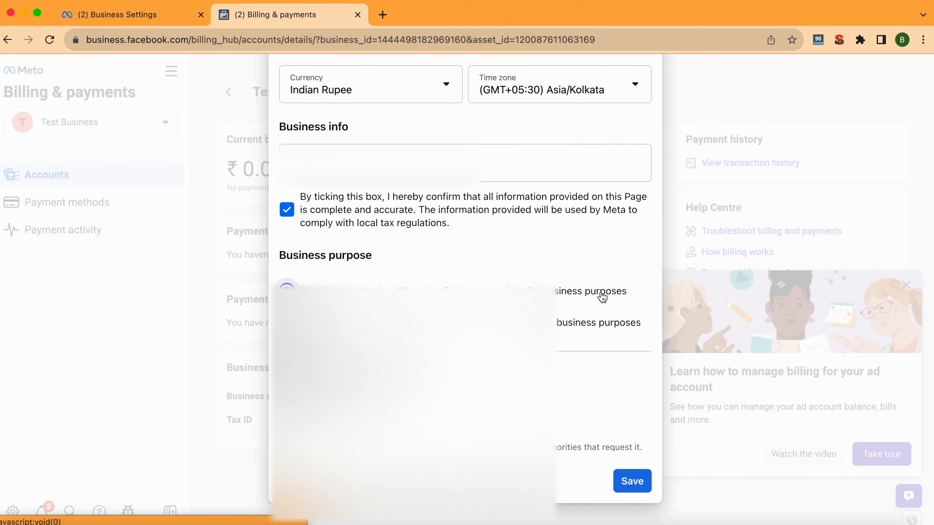
{"action": "scroll", "coordinate": [617, 350], "scroll_direction": "down", "scroll_amount": 1}
{"action": "left_click", "coordinate": [632, 473]}
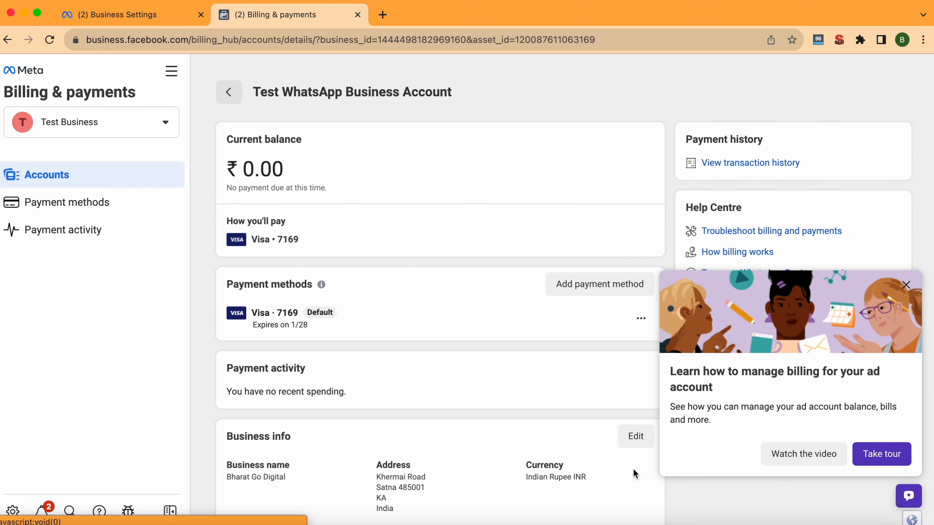
{"action": "scroll", "coordinate": [607, 434], "scroll_direction": "down", "scroll_amount": 2}
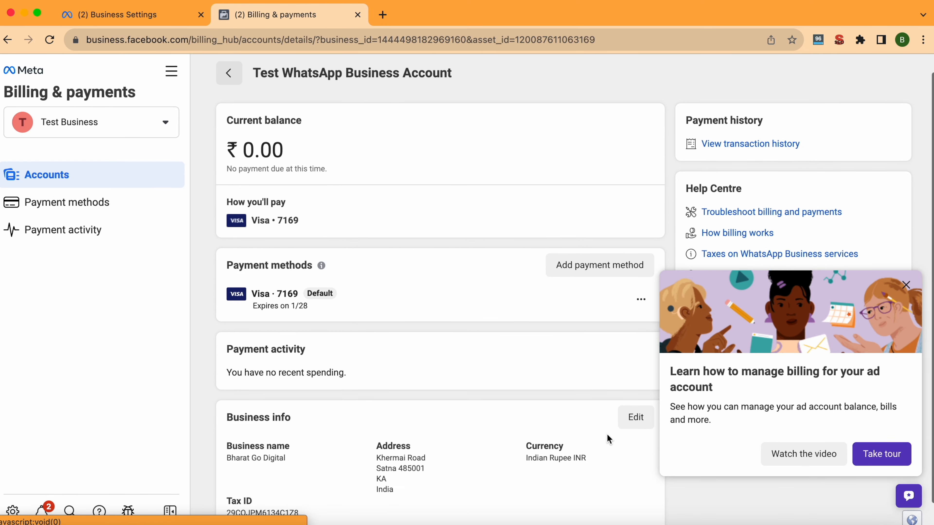
{"action": "scroll", "coordinate": [607, 434], "scroll_direction": "up", "scroll_amount": 2}
{"action": "scroll", "coordinate": [607, 434], "scroll_direction": "down", "scroll_amount": 1}
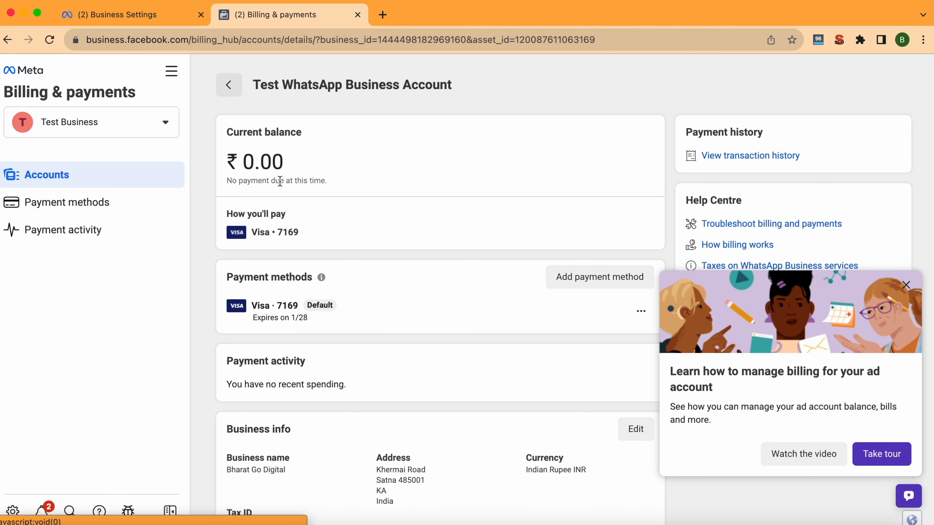
{"action": "left_click", "coordinate": [175, 23]}
{"action": "left_click", "coordinate": [364, 41]}
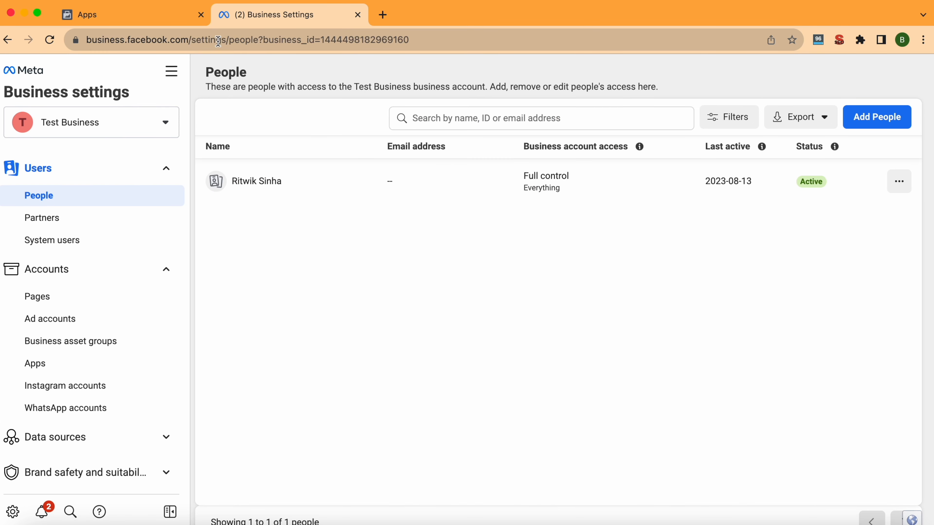
Load the developers.facebook.com home page in a new browser tab.
{"action": "left_click", "coordinate": [377, 18]}
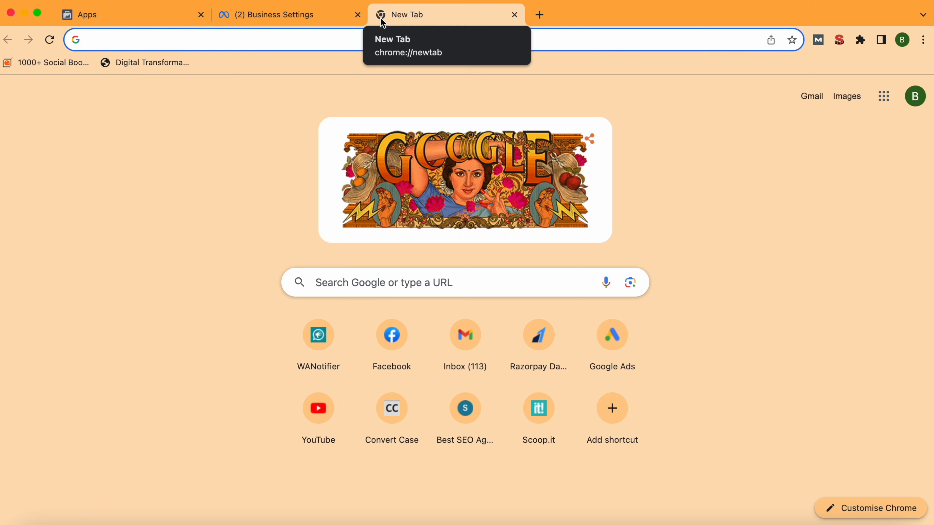
{"action": "type", "text": "deve"}
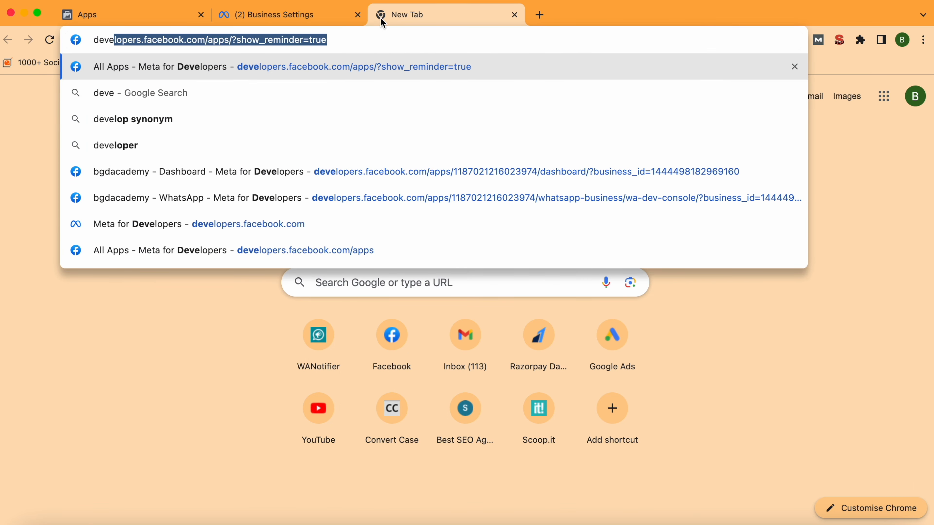
{"action": "key", "text": "Right"}
{"action": "left_click_drag", "start_coordinate": [206, 40], "coordinate": [333, 40]}
{"action": "key", "text": "BackSpace"}
{"action": "key", "text": "Return"}
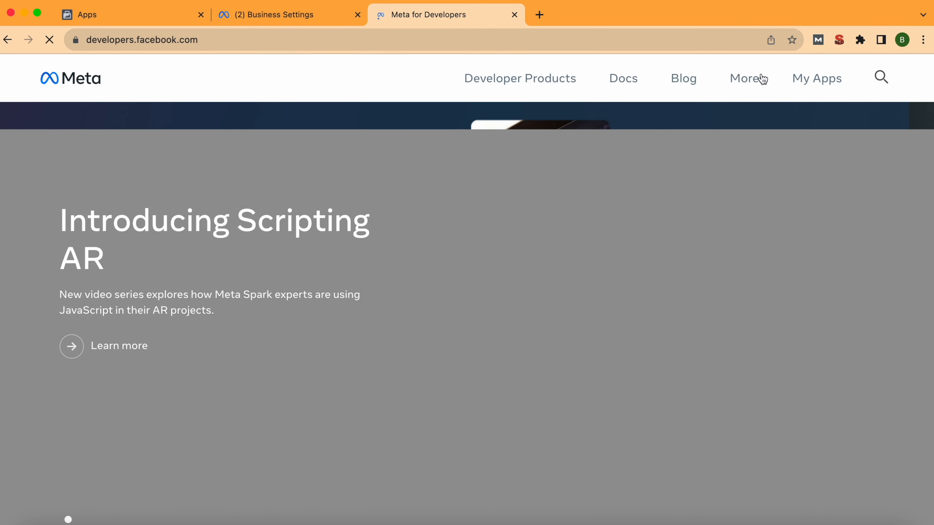
Try switching the bgdcloudapi app to Live, then follow the privacy-policy error to Basic Settings.
{"action": "left_click", "coordinate": [812, 84]}
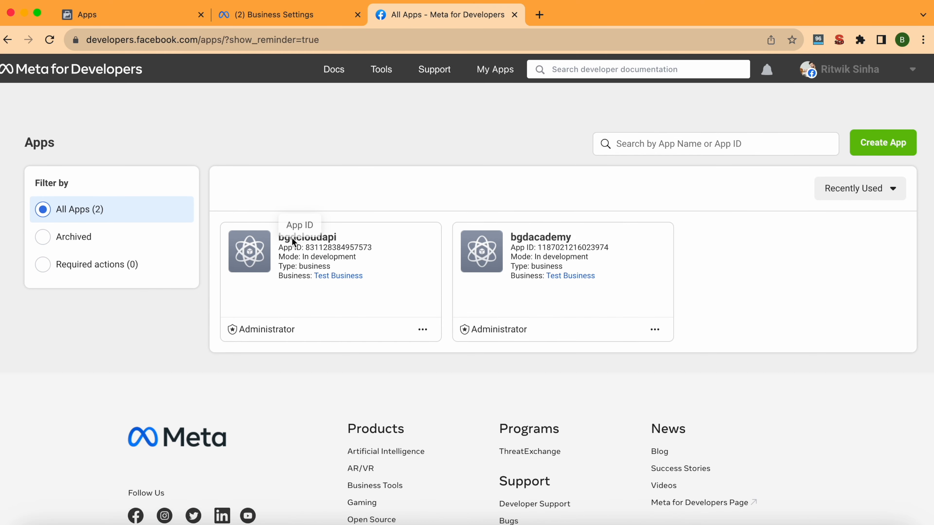
{"action": "left_click", "coordinate": [324, 238]}
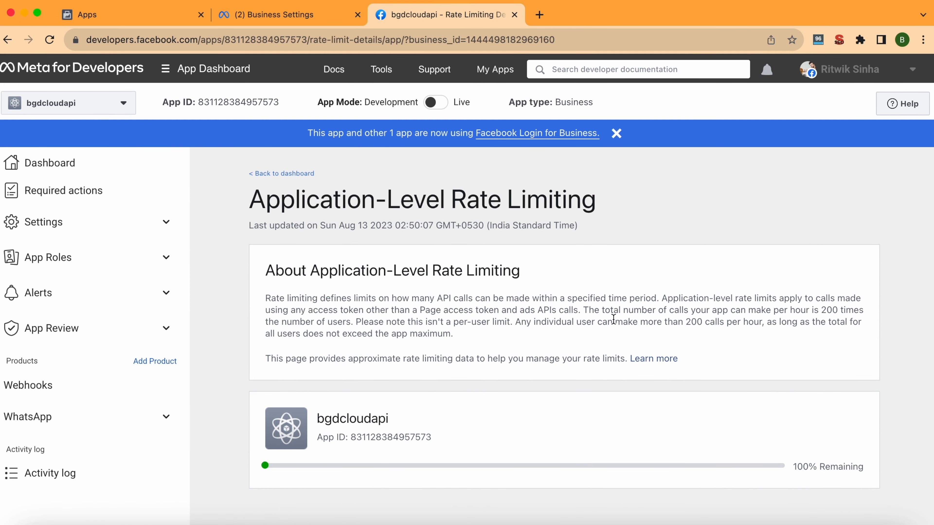
{"action": "mouse_move", "coordinate": [367, 103]}
{"action": "left_click_drag", "start_coordinate": [366, 103], "coordinate": [410, 103]}
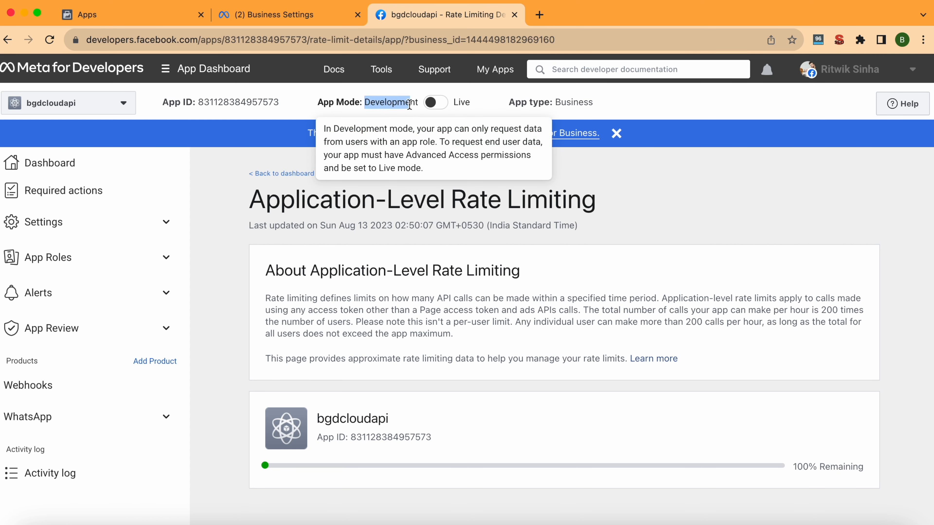
{"action": "left_click", "coordinate": [436, 103]}
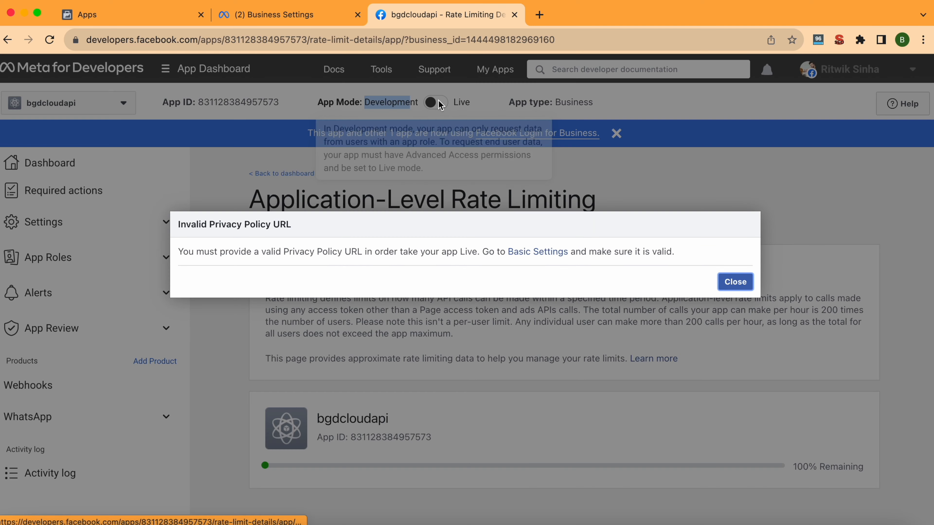
{"action": "left_click_drag", "start_coordinate": [182, 252], "coordinate": [289, 271]}
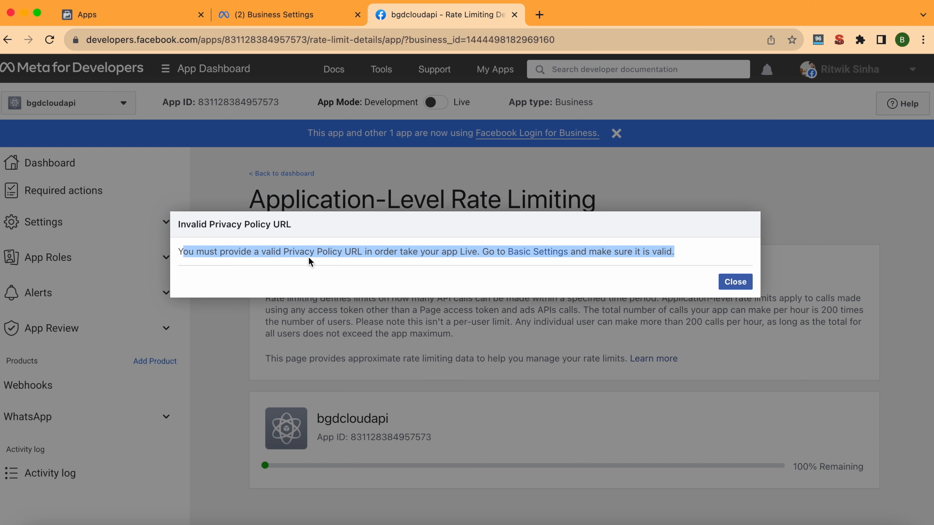
{"action": "left_click", "coordinate": [326, 274]}
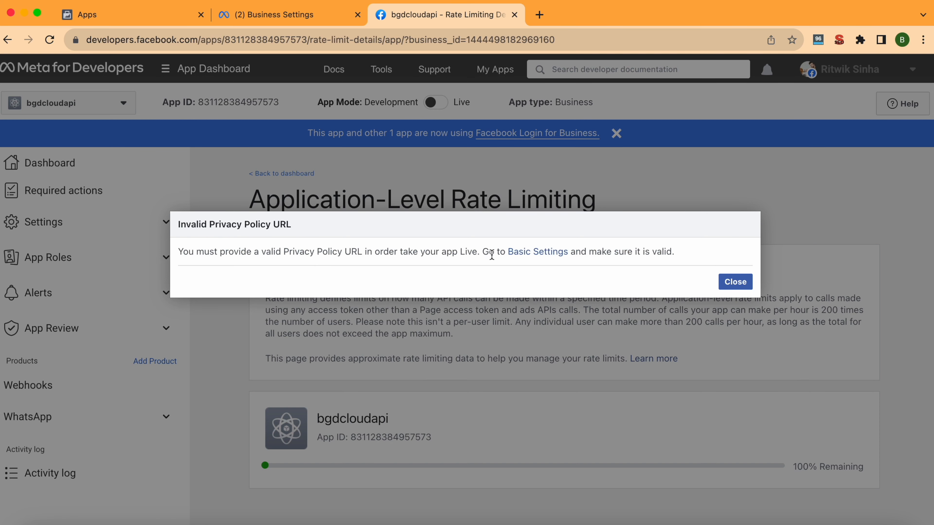
{"action": "left_click", "coordinate": [534, 252]}
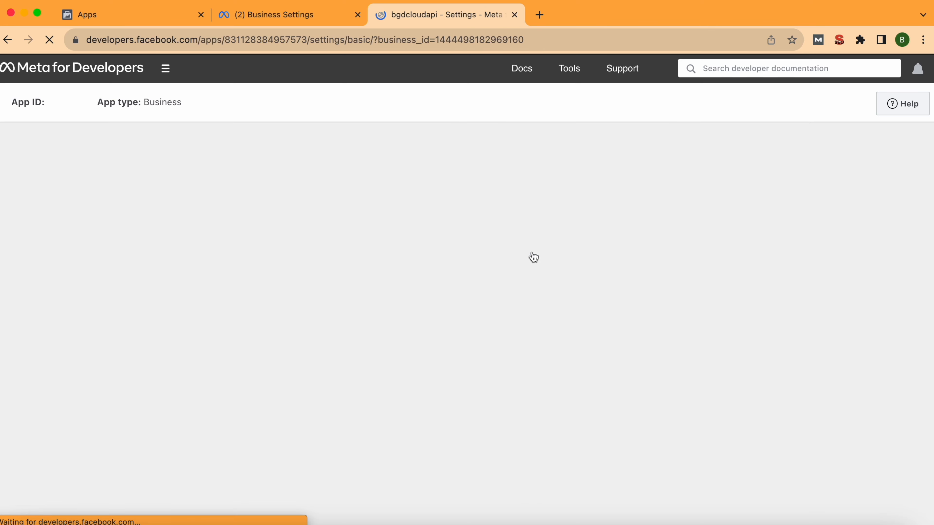
{"action": "scroll", "coordinate": [533, 256], "scroll_direction": "down", "scroll_amount": 1}
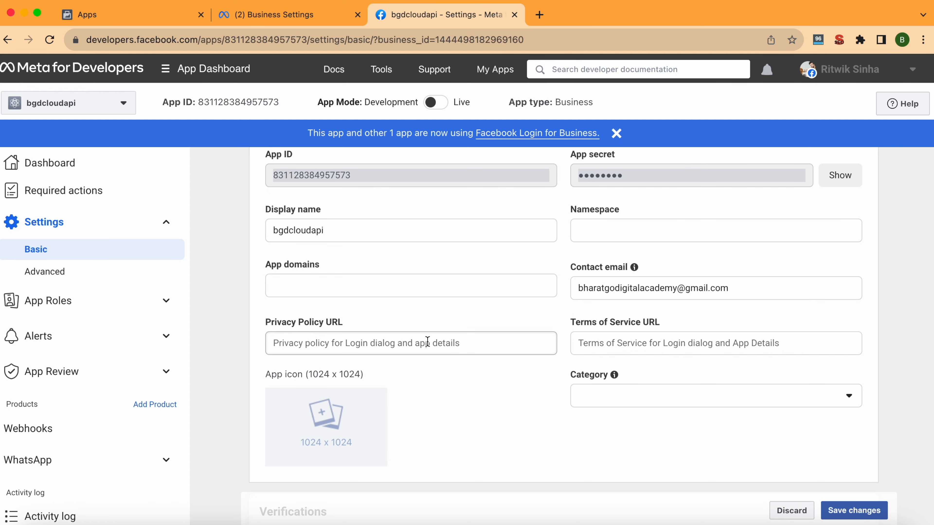
{"action": "left_click", "coordinate": [434, 337]}
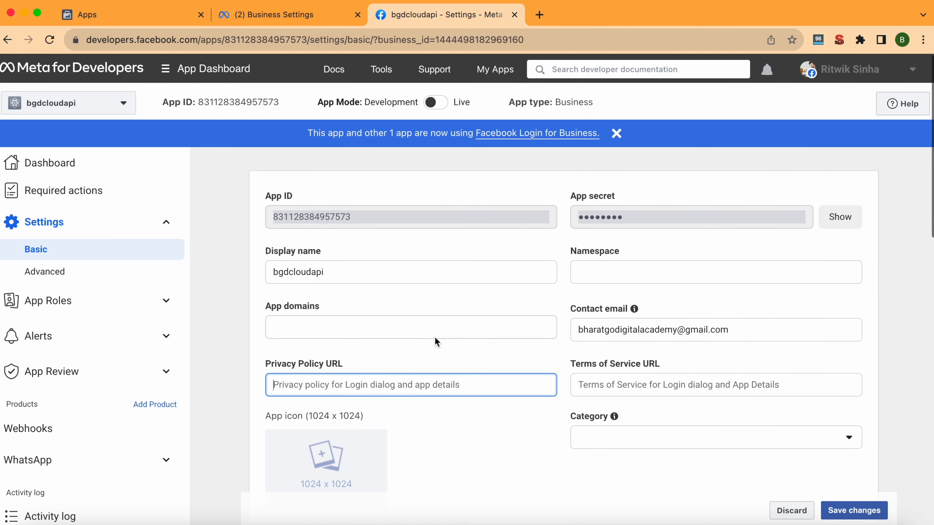
{"action": "scroll", "coordinate": [435, 336], "scroll_direction": "down", "scroll_amount": 4}
{"action": "scroll", "coordinate": [441, 329], "scroll_direction": "down", "scroll_amount": 2}
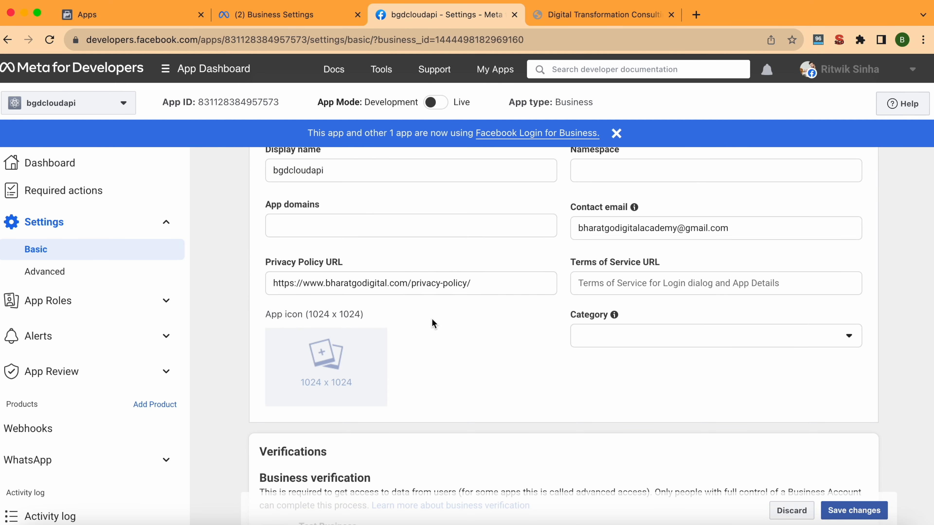
{"action": "scroll", "coordinate": [431, 319], "scroll_direction": "down", "scroll_amount": 2}
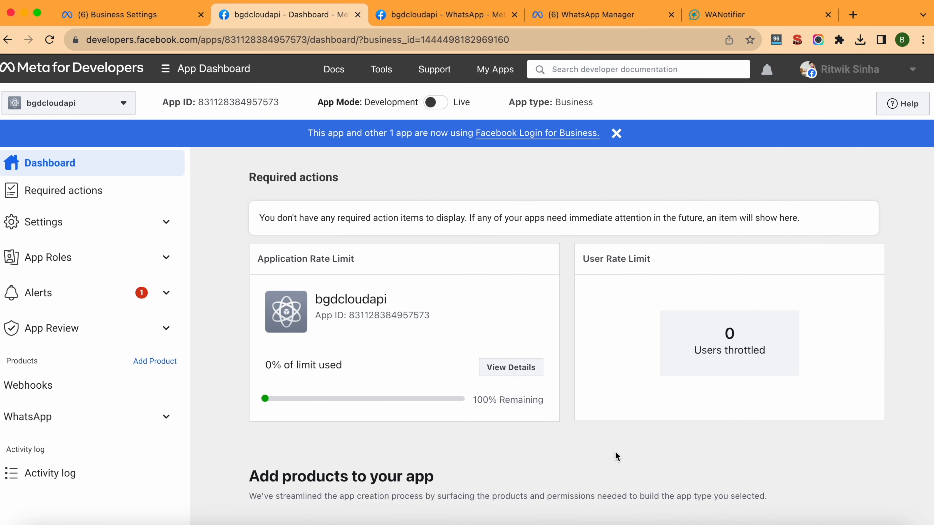
Switch the bgdcloudapi App Mode from Development to Live.
{"action": "mouse_move", "coordinate": [443, 107]}
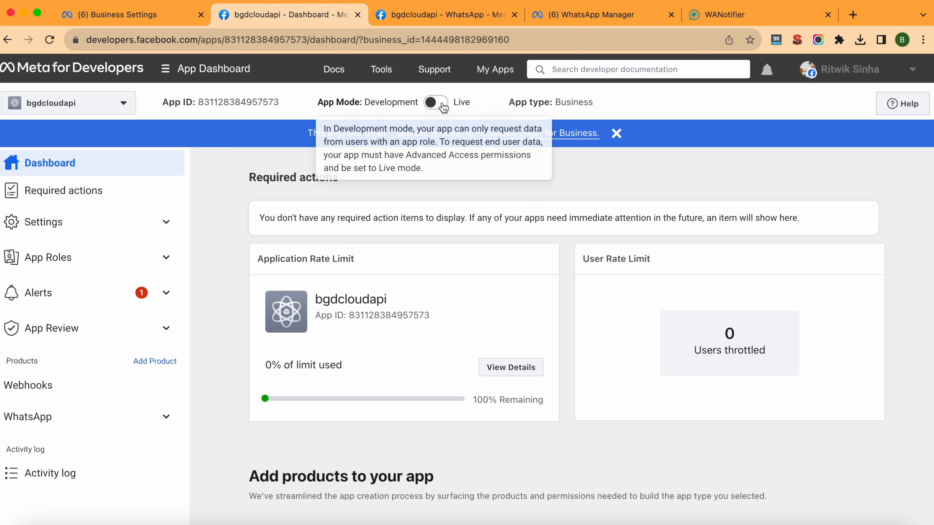
{"action": "left_click", "coordinate": [438, 102]}
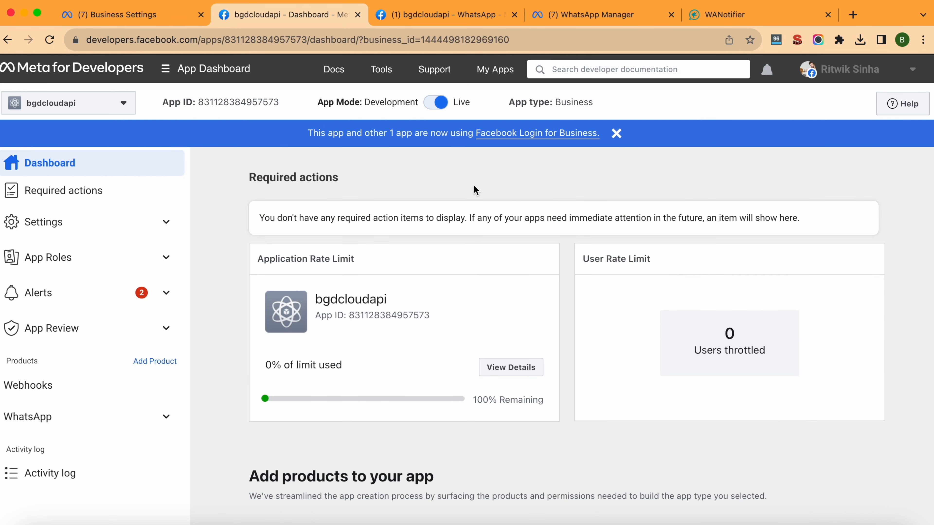
{"action": "scroll", "coordinate": [475, 190], "scroll_direction": "down", "scroll_amount": 3}
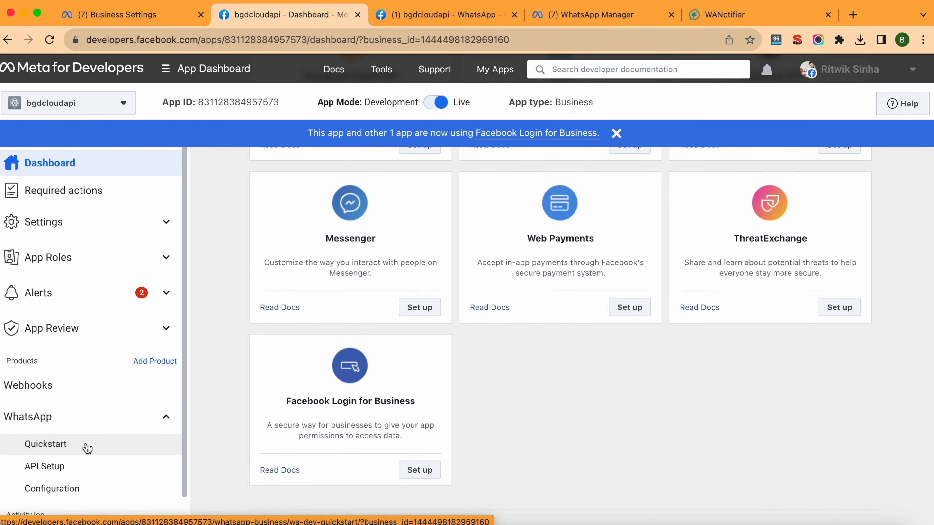
{"action": "scroll", "coordinate": [88, 448], "scroll_direction": "down", "scroll_amount": 1}
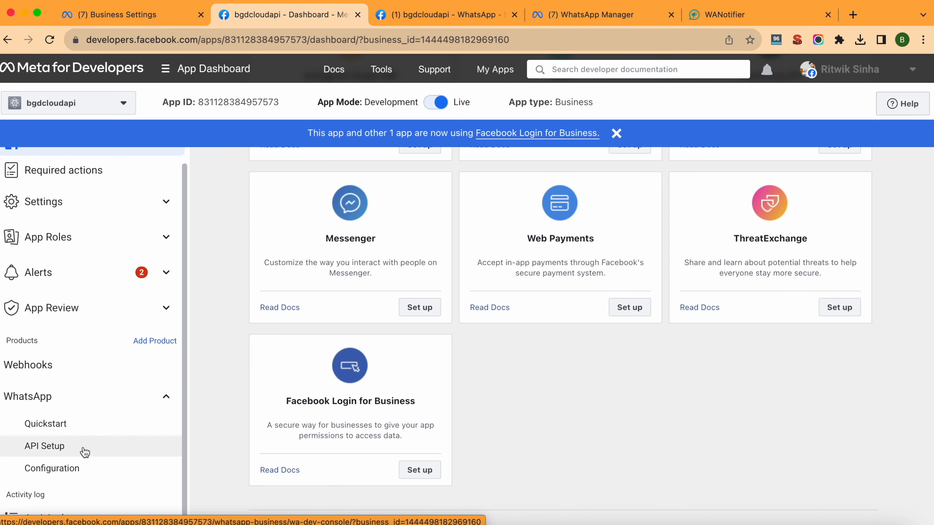
Go to the WhatsApp API Setup page to find the Phone number ID.
{"action": "left_click", "coordinate": [84, 449]}
{"action": "scroll", "coordinate": [662, 330], "scroll_direction": "down", "scroll_amount": 1}
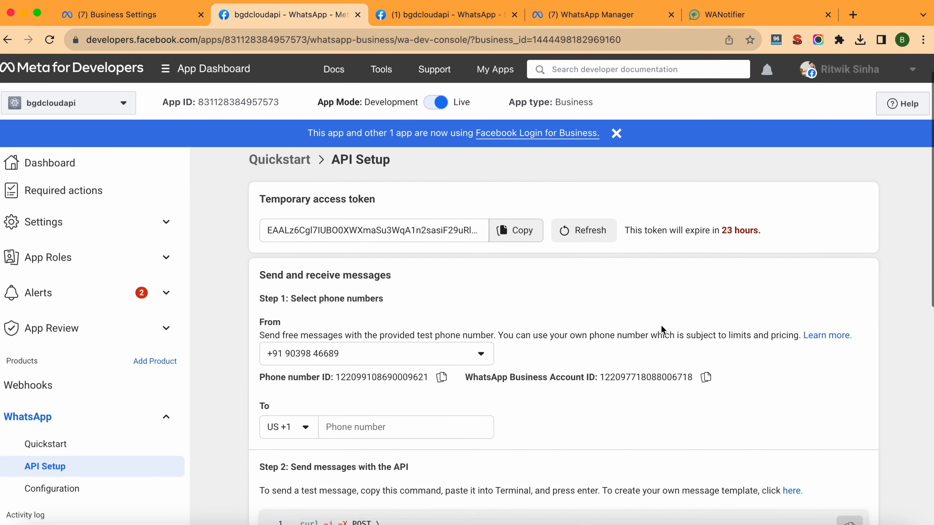
{"action": "scroll", "coordinate": [617, 274], "scroll_direction": "down", "scroll_amount": 2}
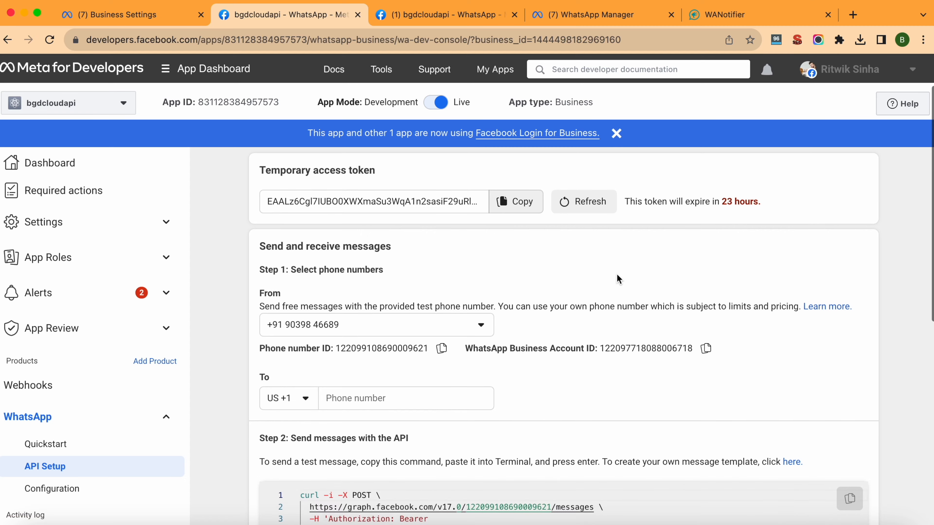
{"action": "scroll", "coordinate": [617, 274], "scroll_direction": "down", "scroll_amount": 1}
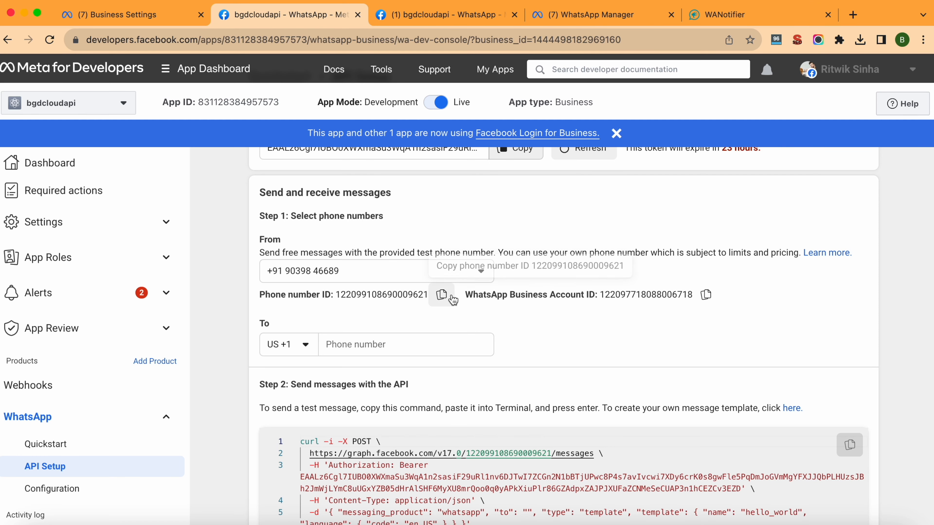
Copy the Phone number ID from Meta and paste it into WANotifier's phone number ID field.
{"action": "left_click", "coordinate": [442, 295]}
{"action": "left_click", "coordinate": [734, 15]}
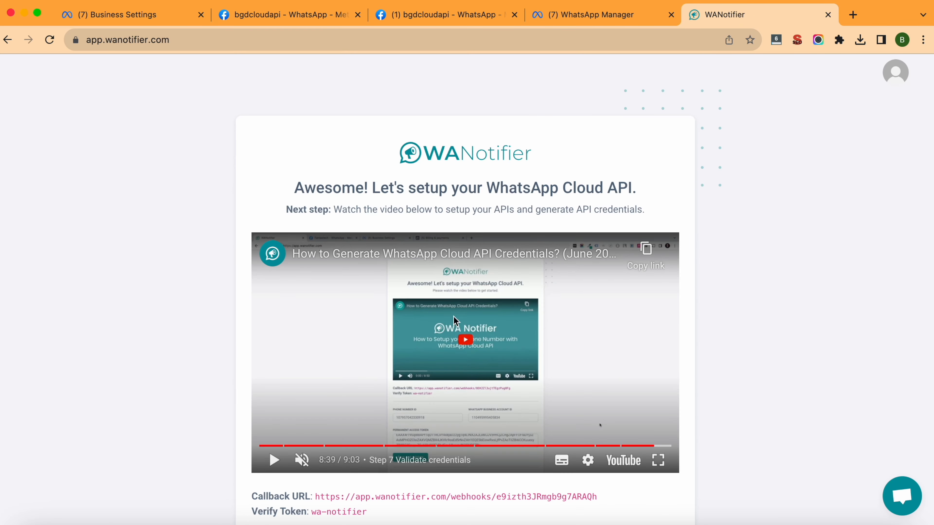
{"action": "scroll", "coordinate": [454, 319], "scroll_direction": "down", "scroll_amount": 10}
{"action": "scroll", "coordinate": [417, 336], "scroll_direction": "down", "scroll_amount": 1}
{"action": "left_click", "coordinate": [406, 257]}
{"action": "key", "text": "cmd+v"}
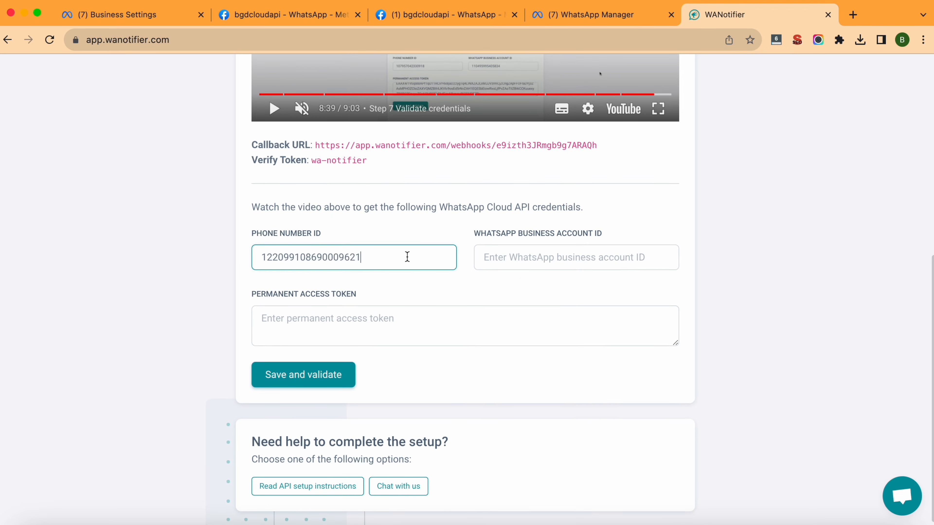
Copy the WhatsApp Business Account ID and paste it into WANotifier's matching field.
{"action": "left_click", "coordinate": [448, 16]}
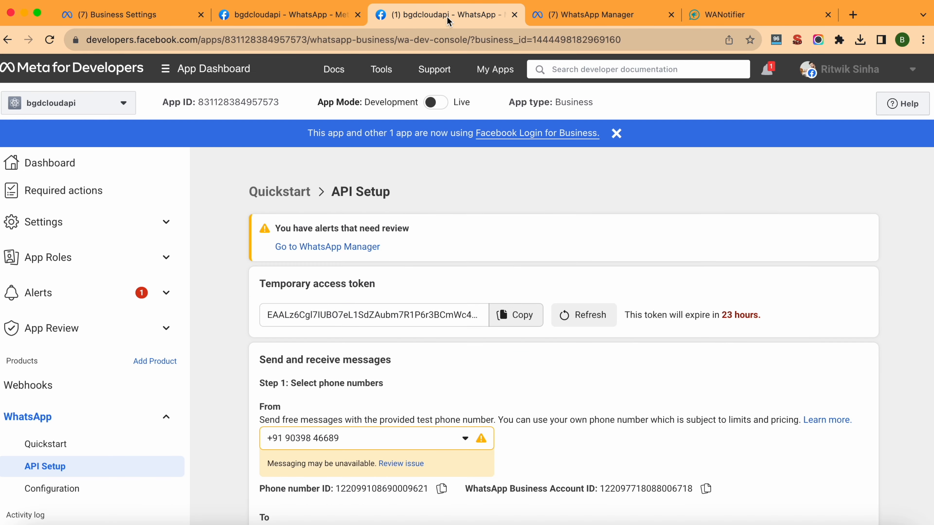
{"action": "left_click", "coordinate": [300, 15]}
{"action": "scroll", "coordinate": [457, 258], "scroll_direction": "down", "scroll_amount": 5}
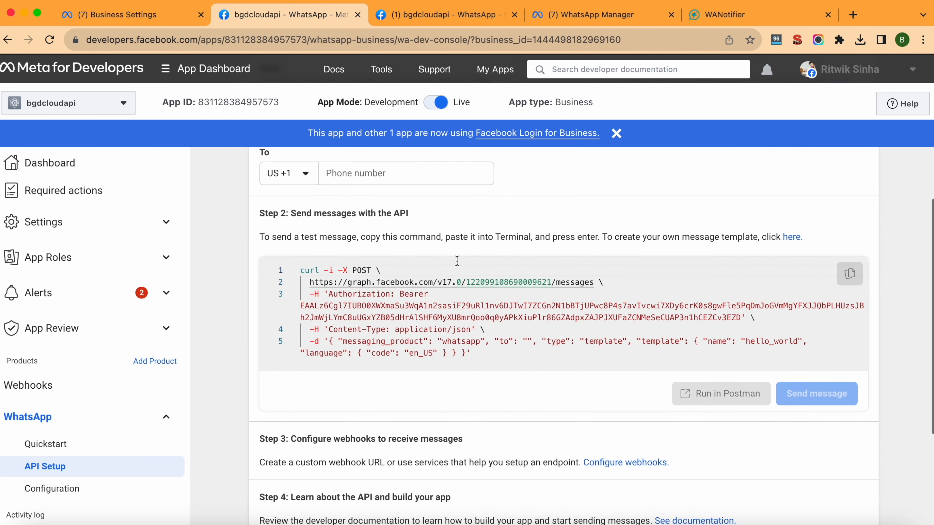
{"action": "scroll", "coordinate": [530, 194], "scroll_direction": "up", "scroll_amount": 4}
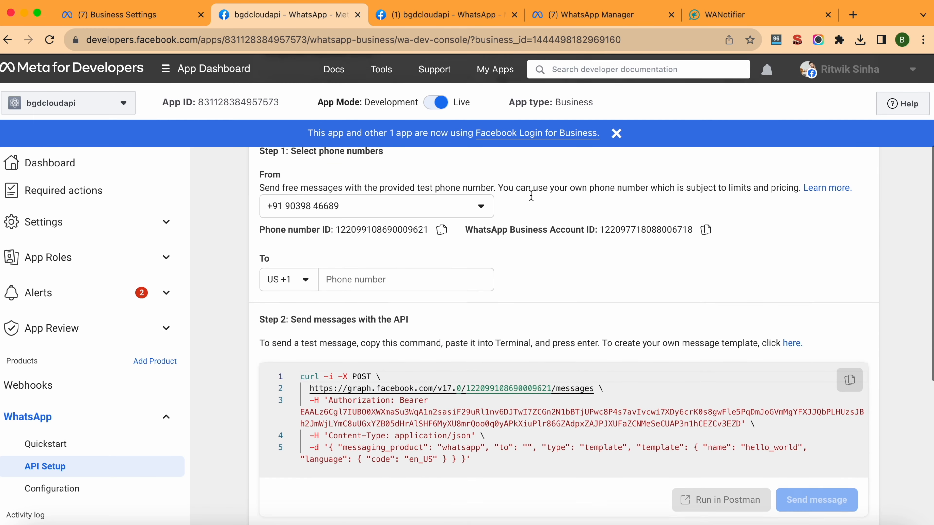
{"action": "left_click", "coordinate": [696, 259]}
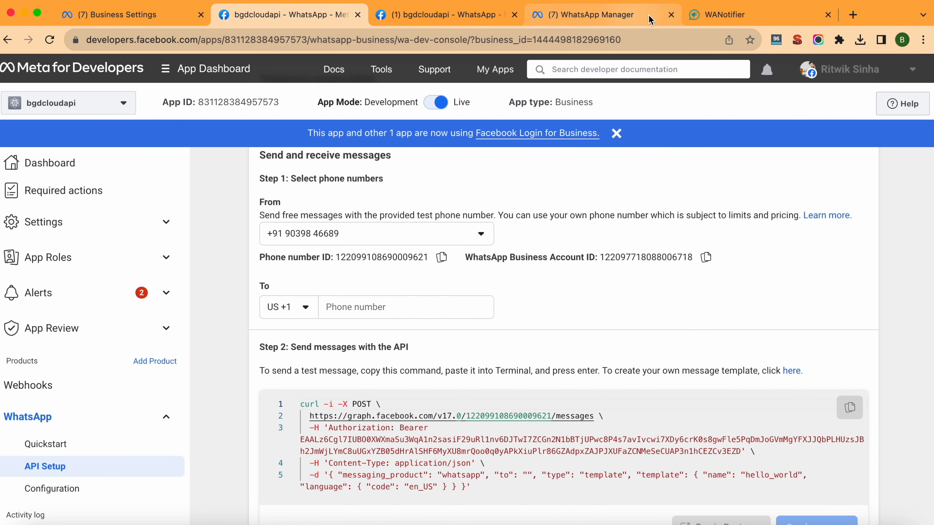
{"action": "left_click", "coordinate": [732, 15]}
{"action": "left_click", "coordinate": [578, 245]}
{"action": "key", "text": "super+v"}
{"action": "left_click", "coordinate": [759, 258]}
Paste the permanent access token and submit the credentials with Save and validate.
{"action": "scroll", "coordinate": [761, 262], "scroll_direction": "down", "scroll_amount": 1}
{"action": "scroll", "coordinate": [542, 282], "scroll_direction": "up", "scroll_amount": 1}
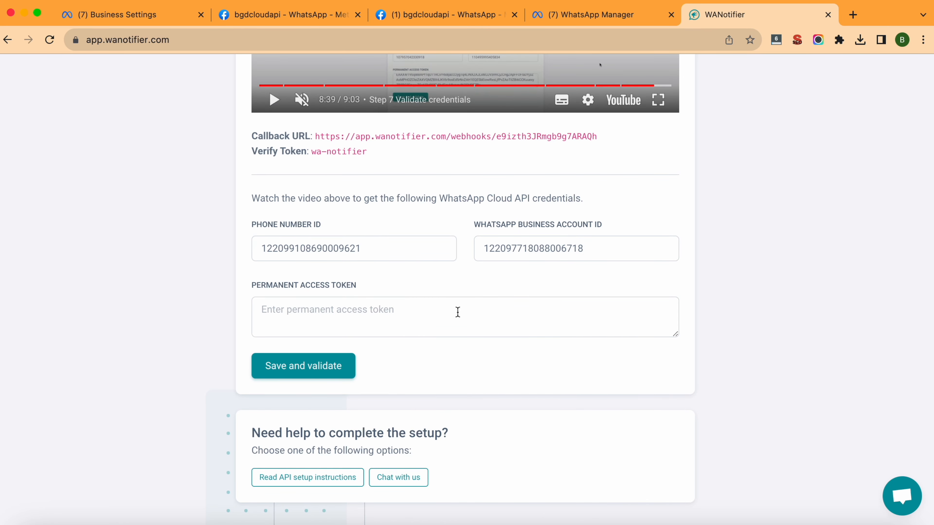
{"action": "left_click", "coordinate": [434, 300]}
{"action": "key", "text": "super+v"}
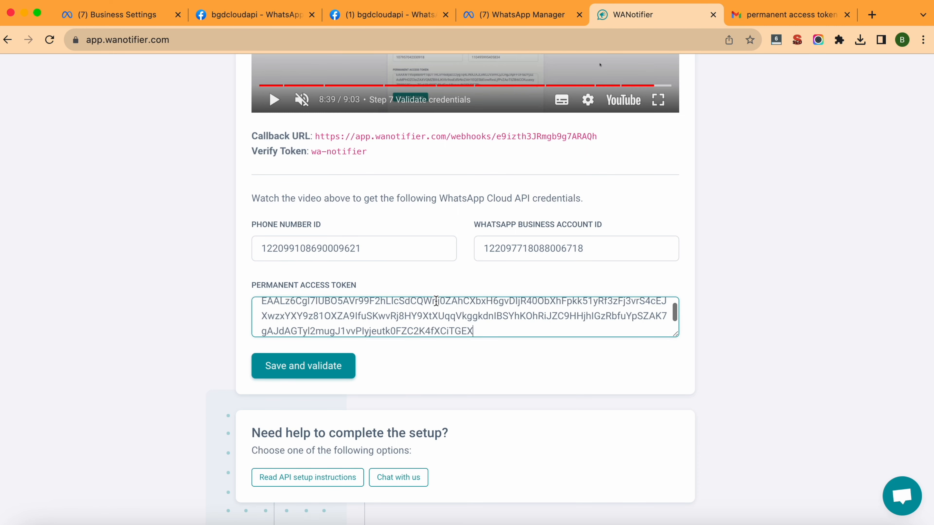
{"action": "scroll", "coordinate": [448, 356], "scroll_direction": "up", "scroll_amount": 5}
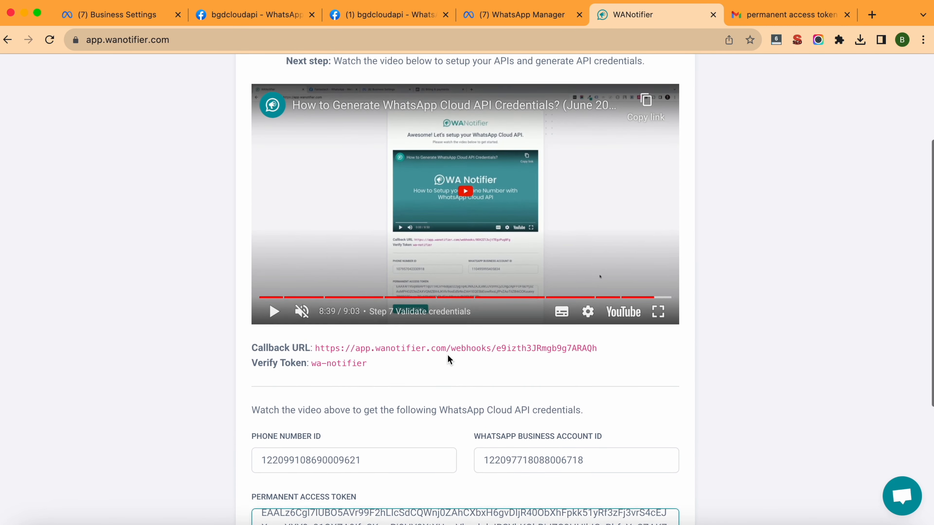
{"action": "scroll", "coordinate": [448, 356], "scroll_direction": "down", "scroll_amount": 3}
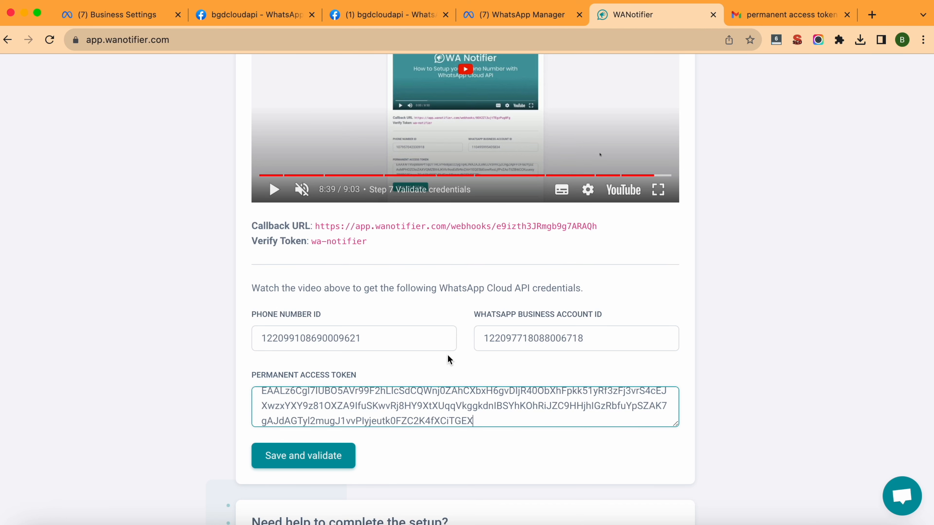
{"action": "scroll", "coordinate": [447, 354], "scroll_direction": "down", "scroll_amount": 3}
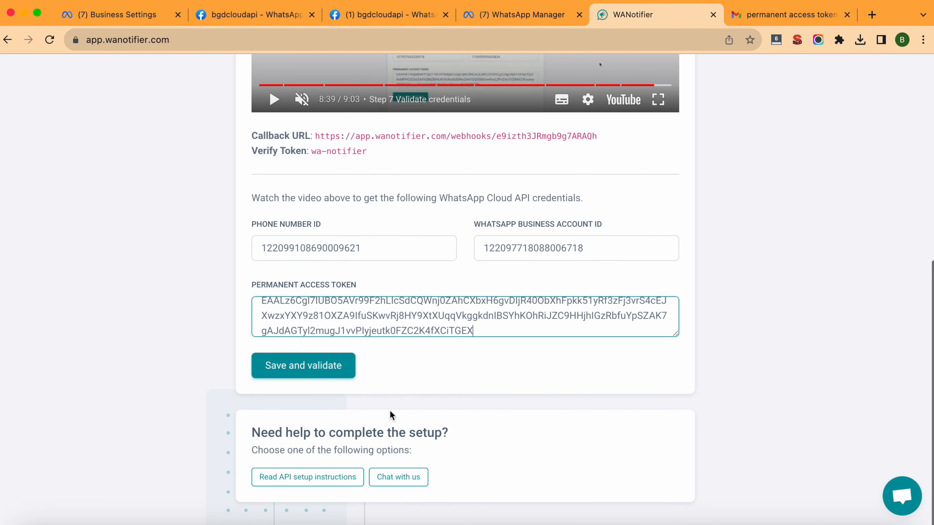
{"action": "left_click", "coordinate": [303, 376]}
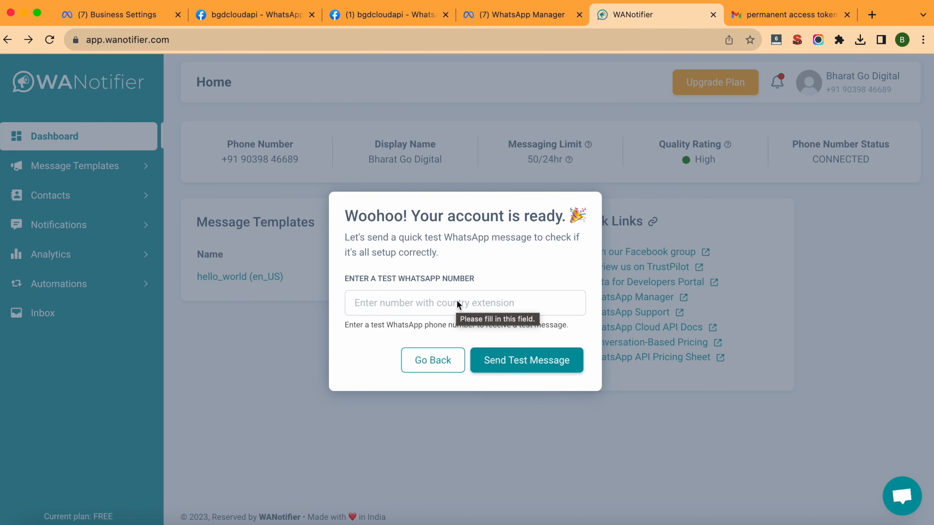
Enter the test WhatsApp phone number and send a test message from WANotifier.
{"action": "left_click", "coordinate": [457, 302]}
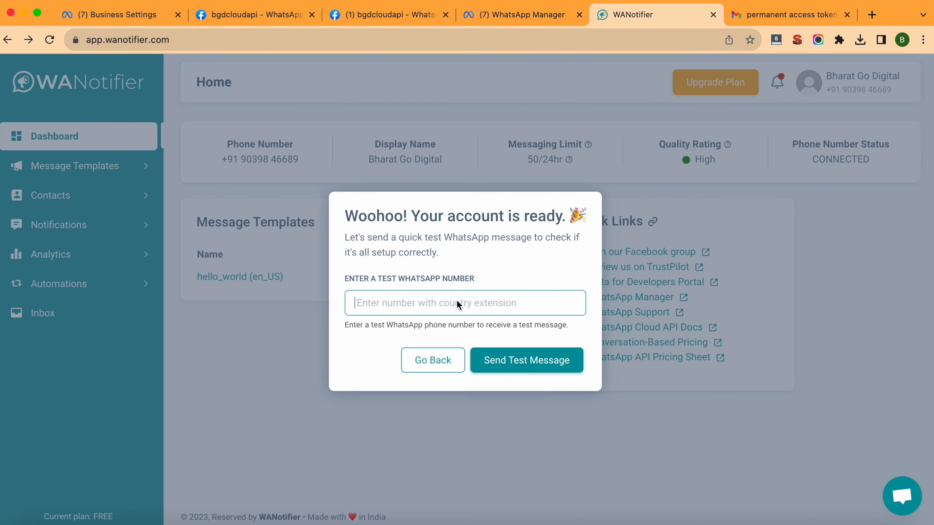
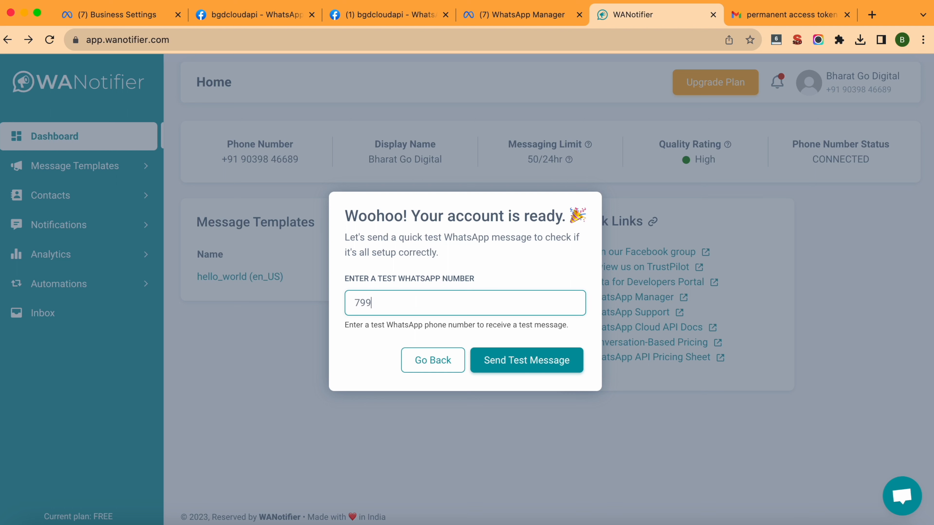
{"action": "left_click", "coordinate": [537, 362]}
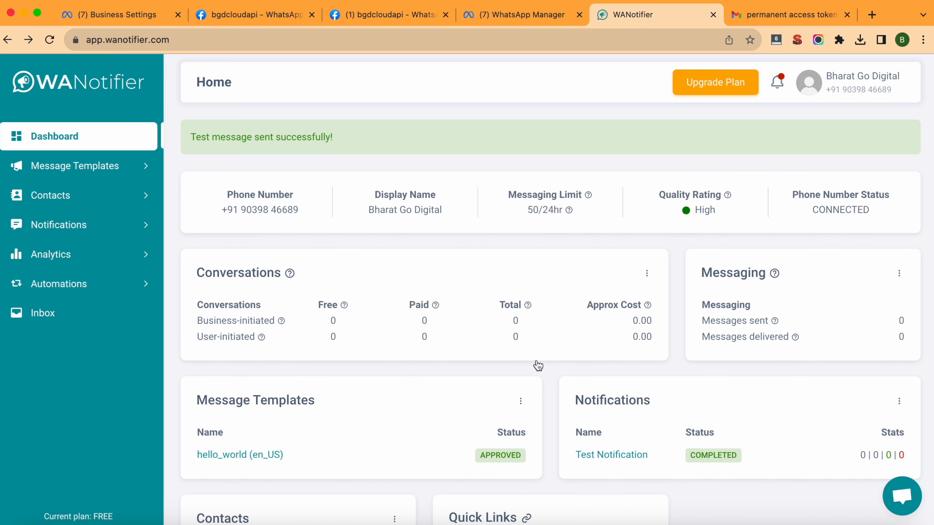
{"action": "scroll", "coordinate": [537, 365], "scroll_direction": "down", "scroll_amount": 6}
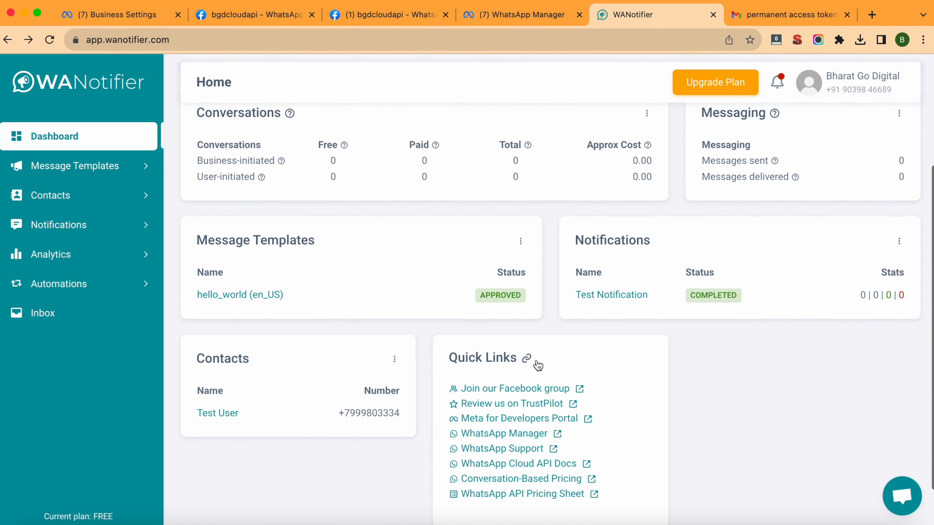
{"action": "scroll", "coordinate": [709, 353], "scroll_direction": "down", "scroll_amount": 1}
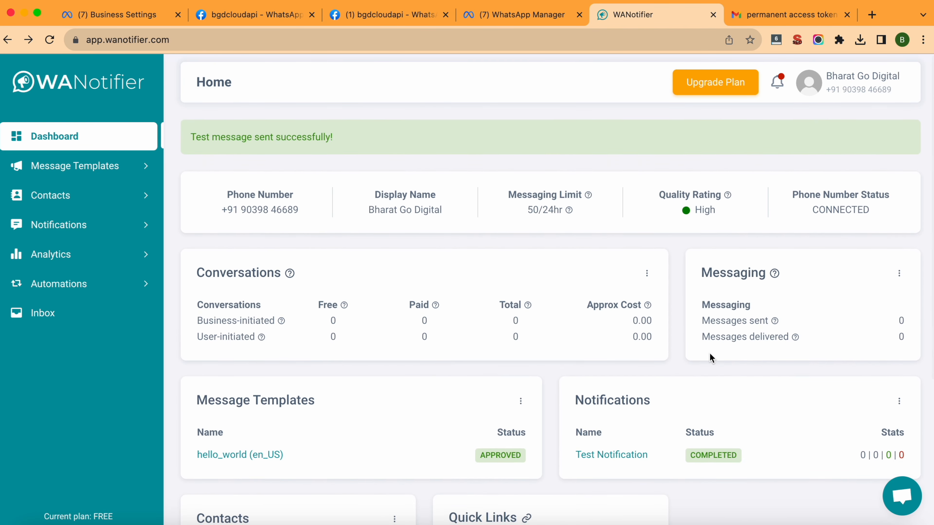